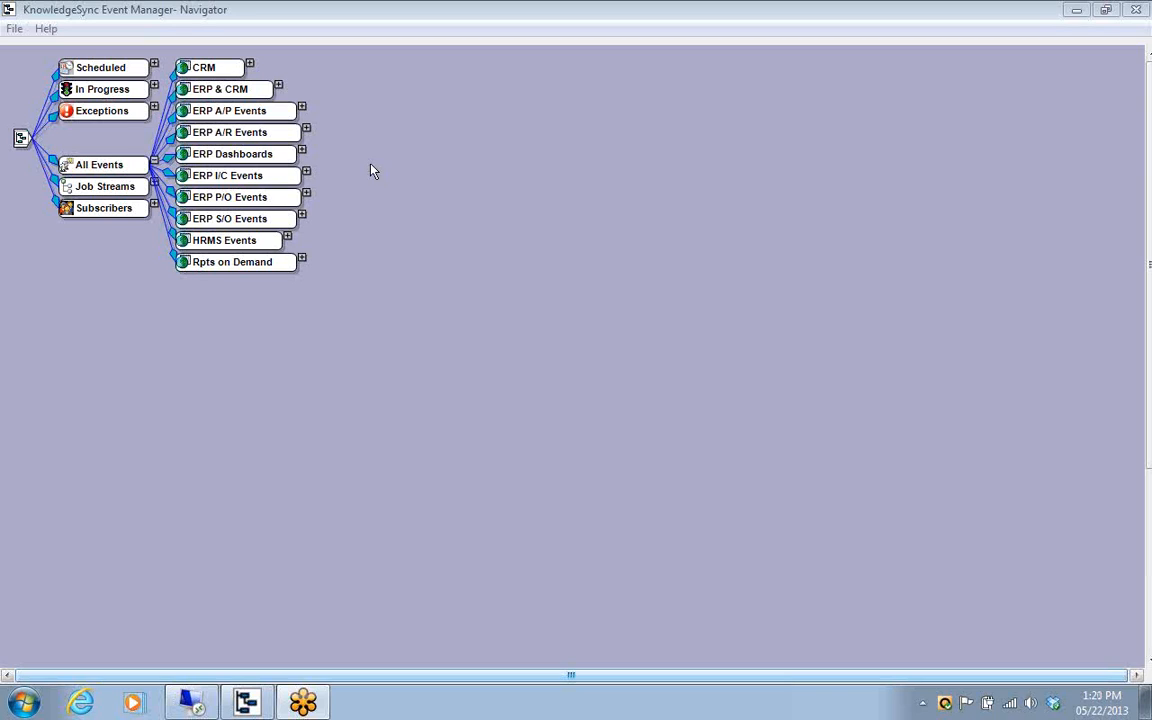
# View the list of events in the CRM group, then collapse the group again.
pyautogui.click(295, 11)
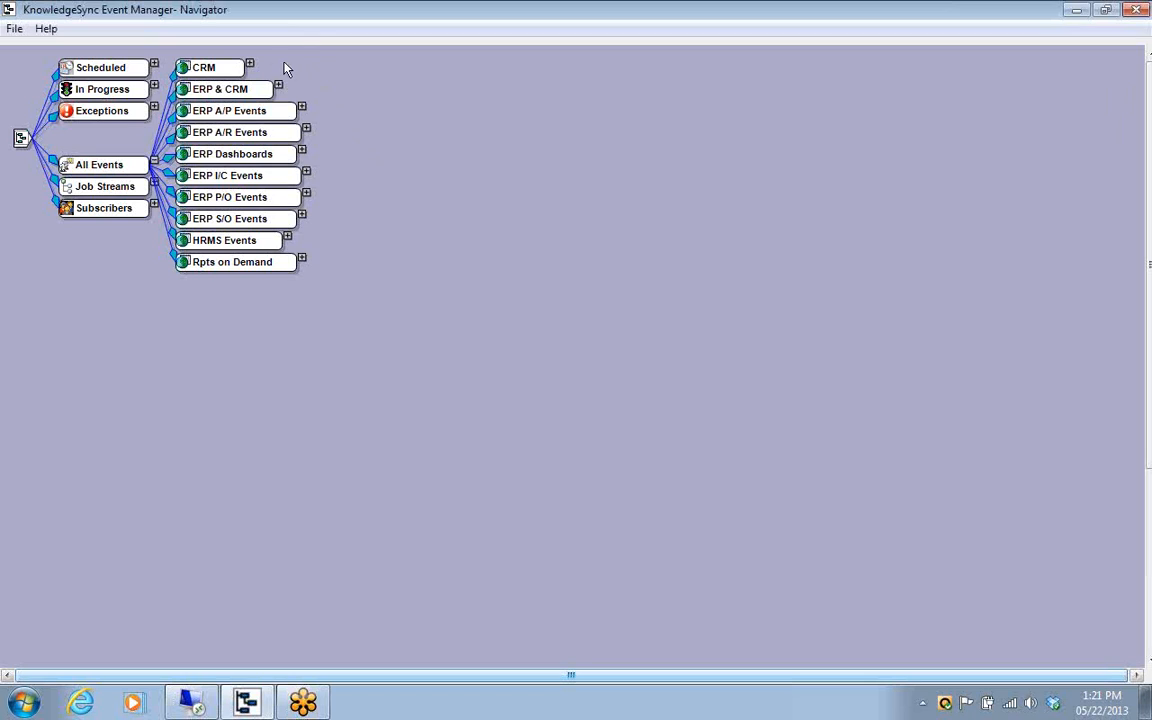
pyautogui.click(249, 65)
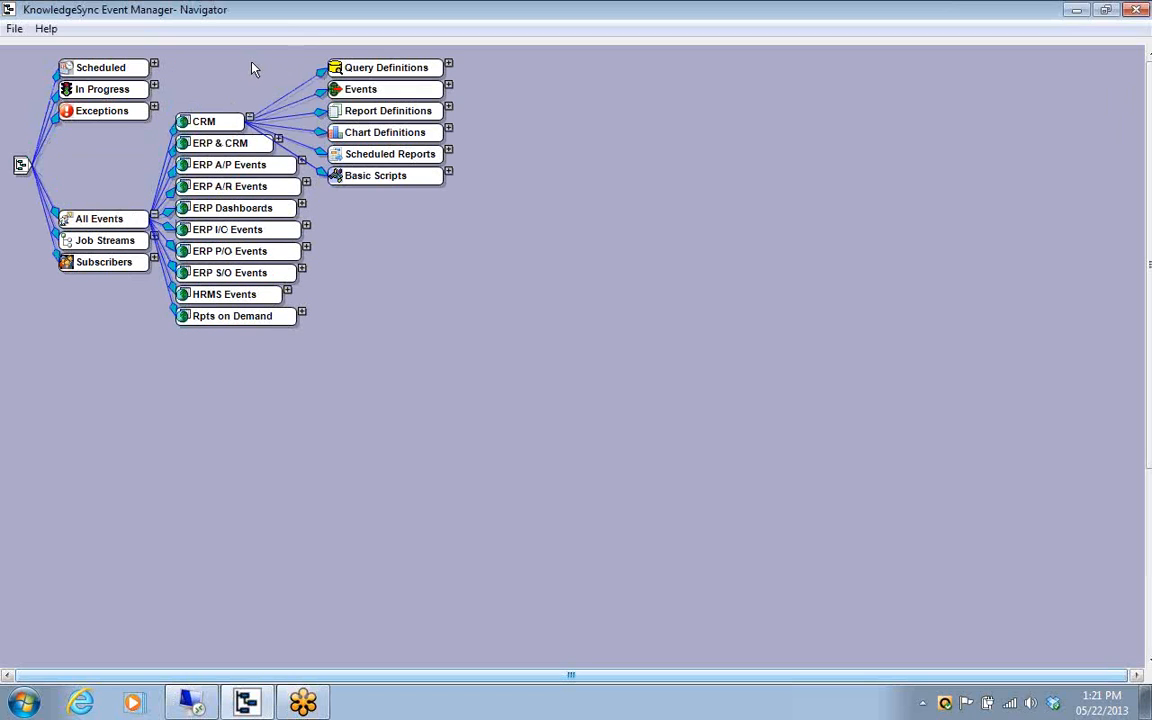
pyautogui.click(449, 85)
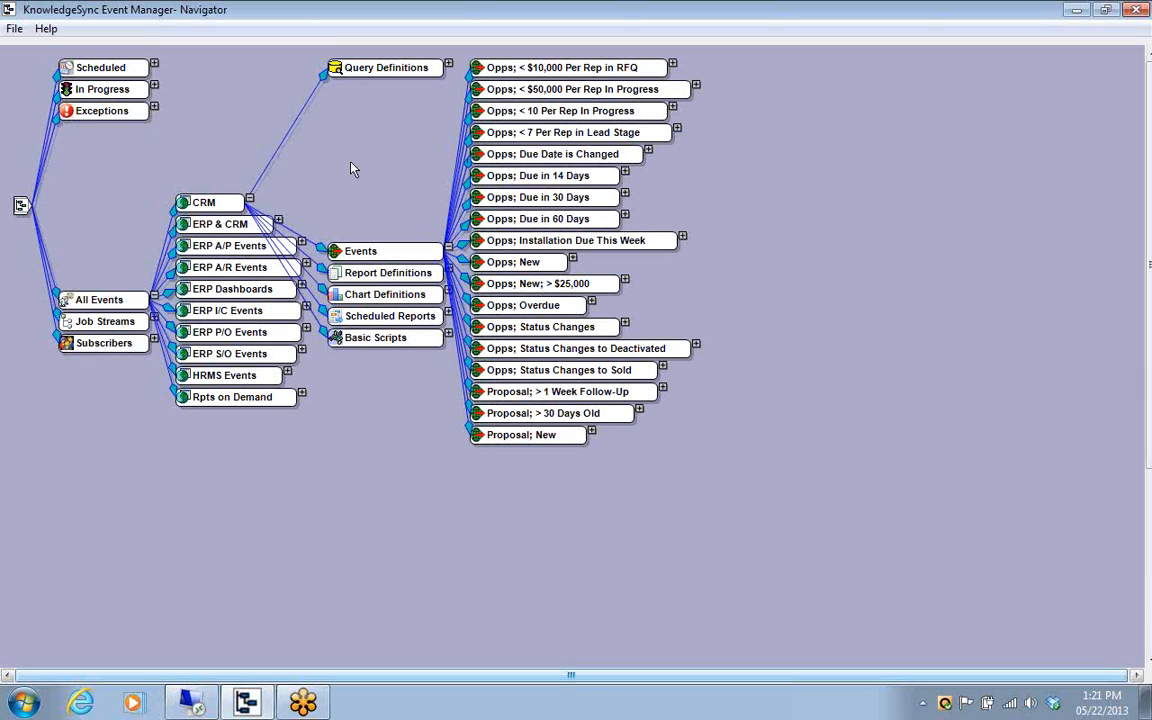
pyautogui.click(250, 200)
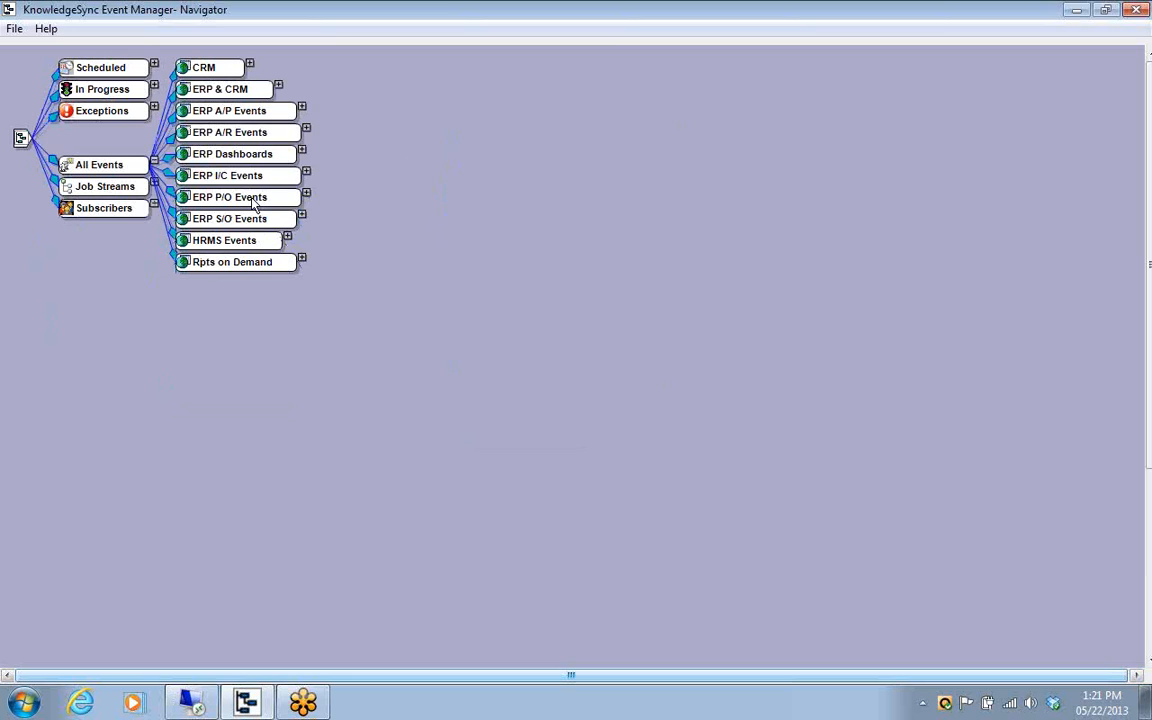
# View the list of events in the ERP & CRM group and collapse that group again.
pyautogui.click(280, 87)
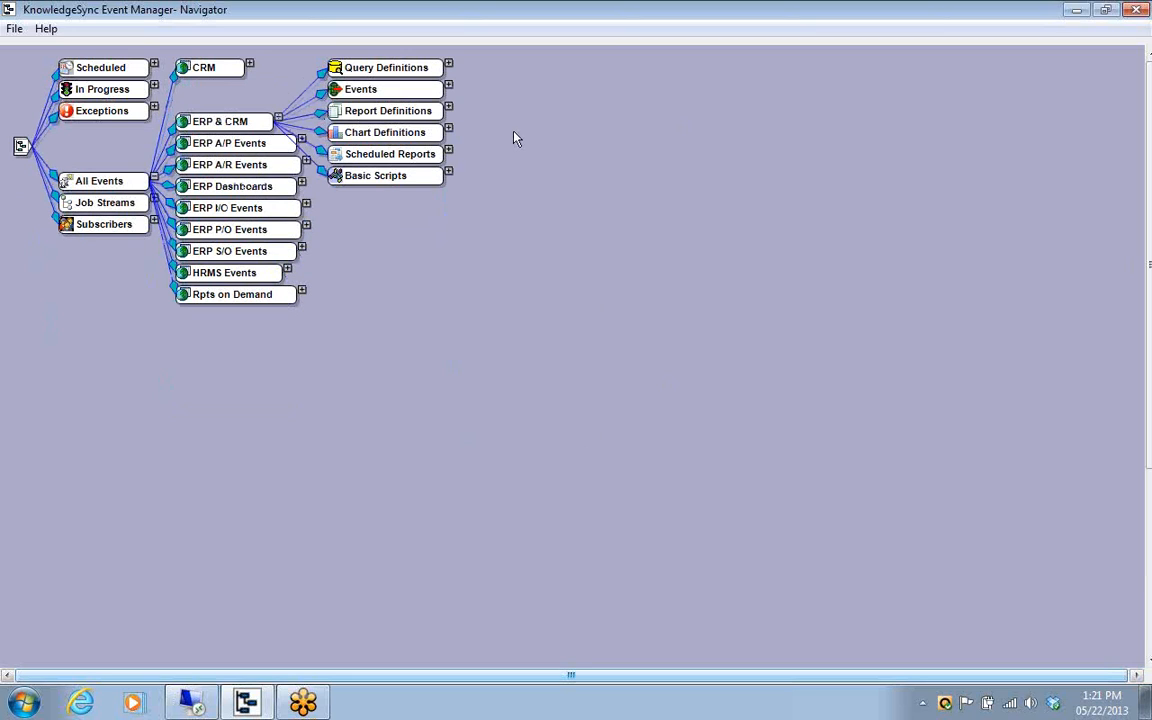
pyautogui.click(449, 88)
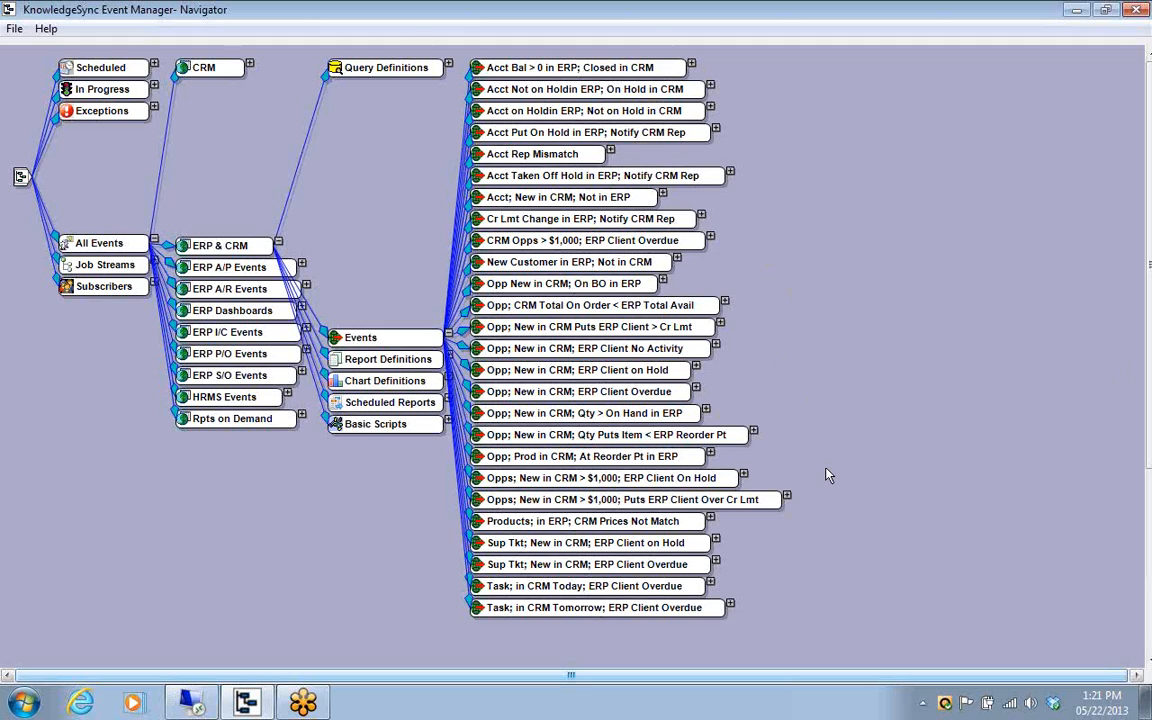
pyautogui.click(279, 244)
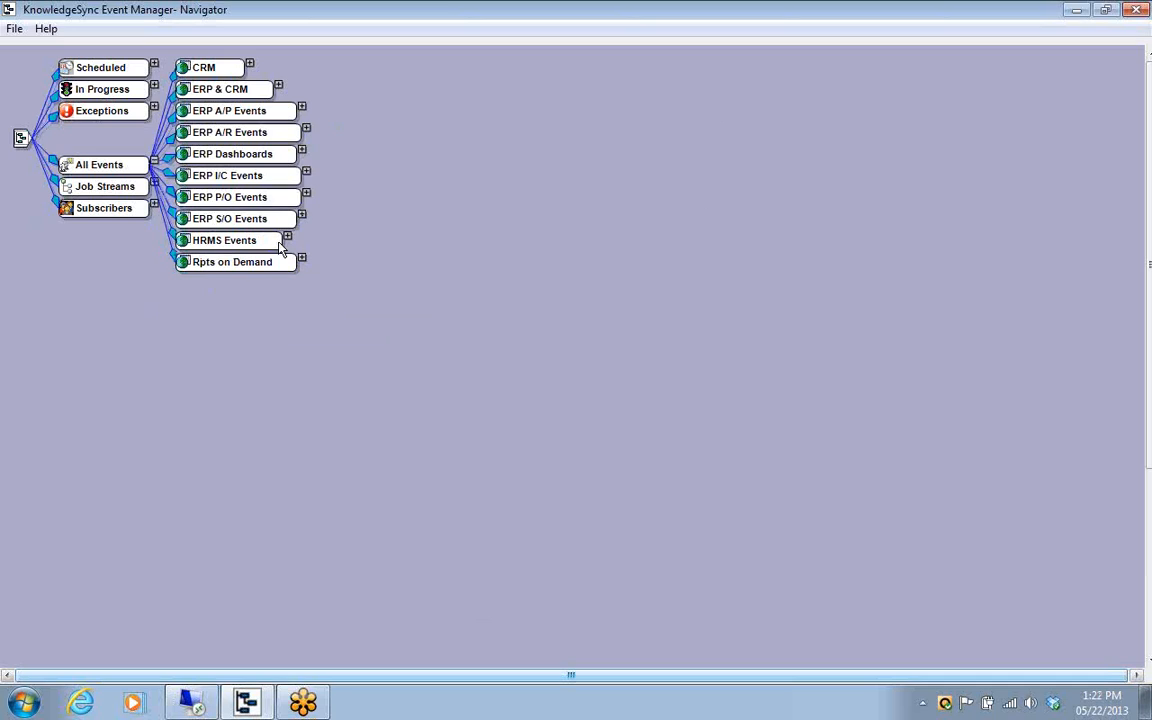
# View the list of events in the HRMS Events group and collapse that group again.
pyautogui.click(287, 237)
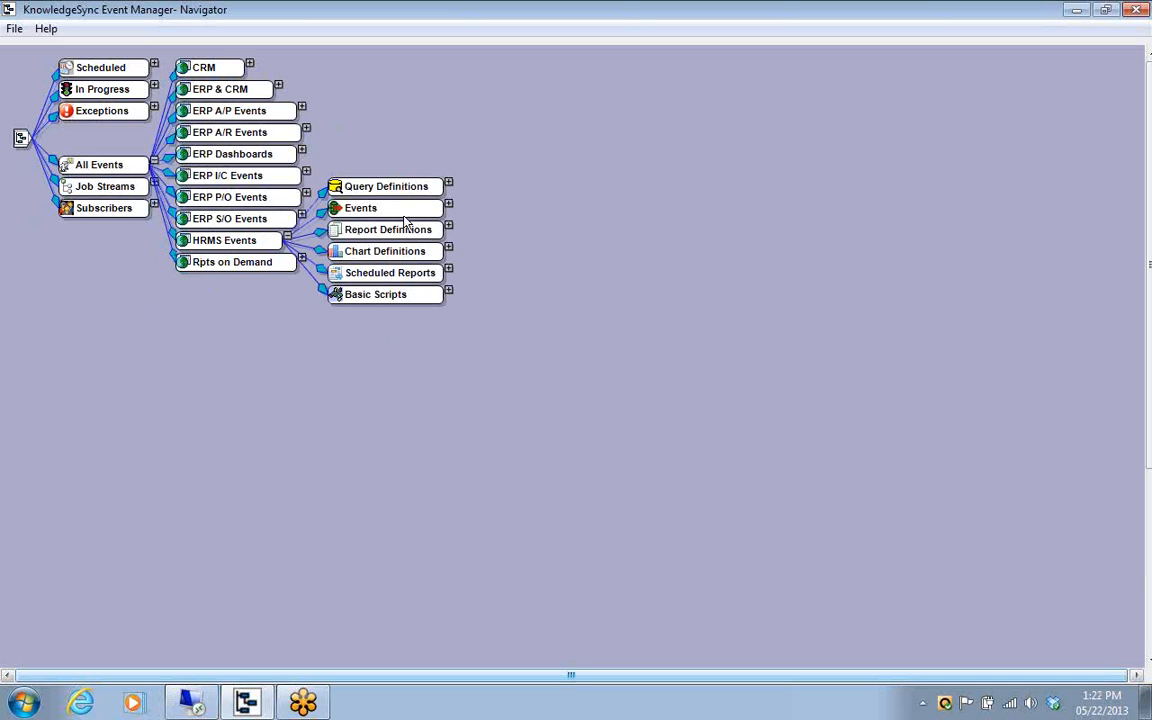
pyautogui.click(448, 206)
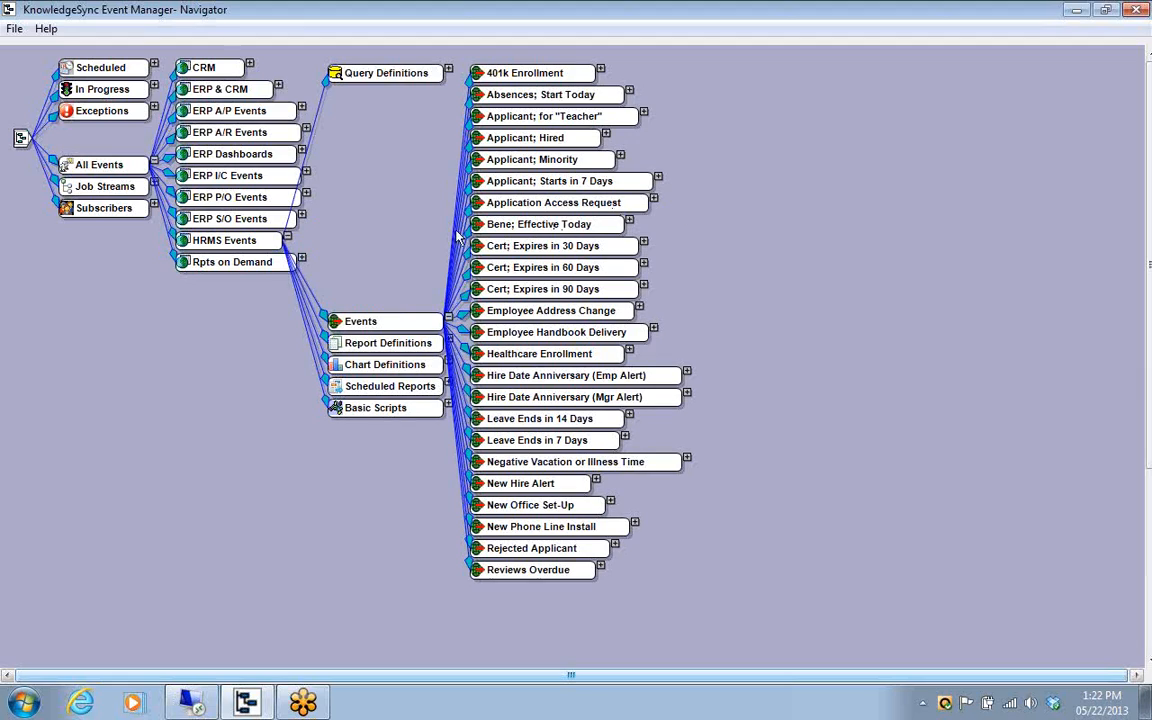
pyautogui.click(288, 239)
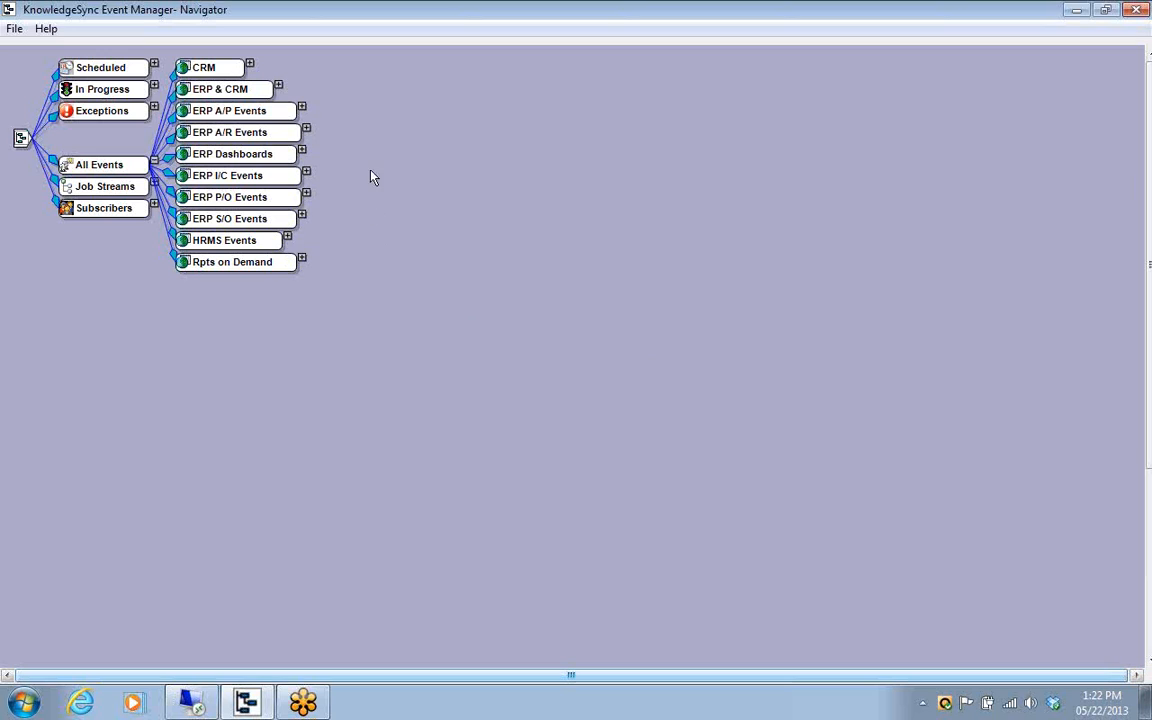
# Open the query of the "Invoices; Overdue" event under ERP A/R Events for editing, keeping its window clear of the event's branches.
pyautogui.click(306, 129)
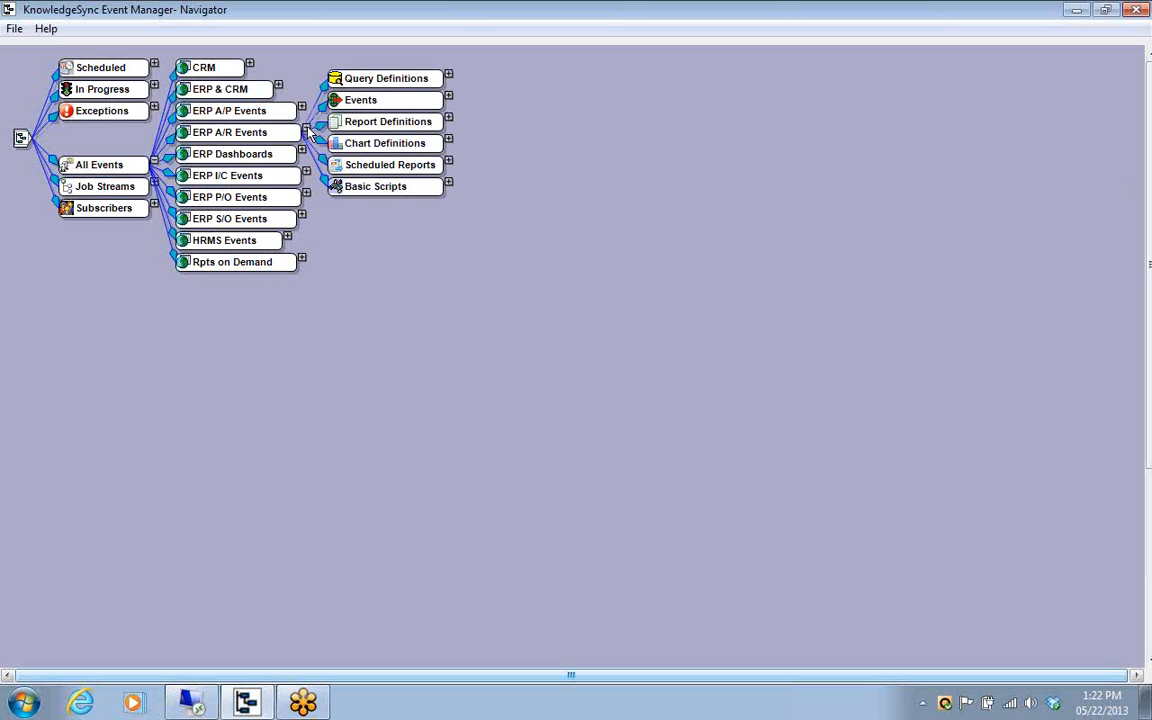
pyautogui.click(449, 96)
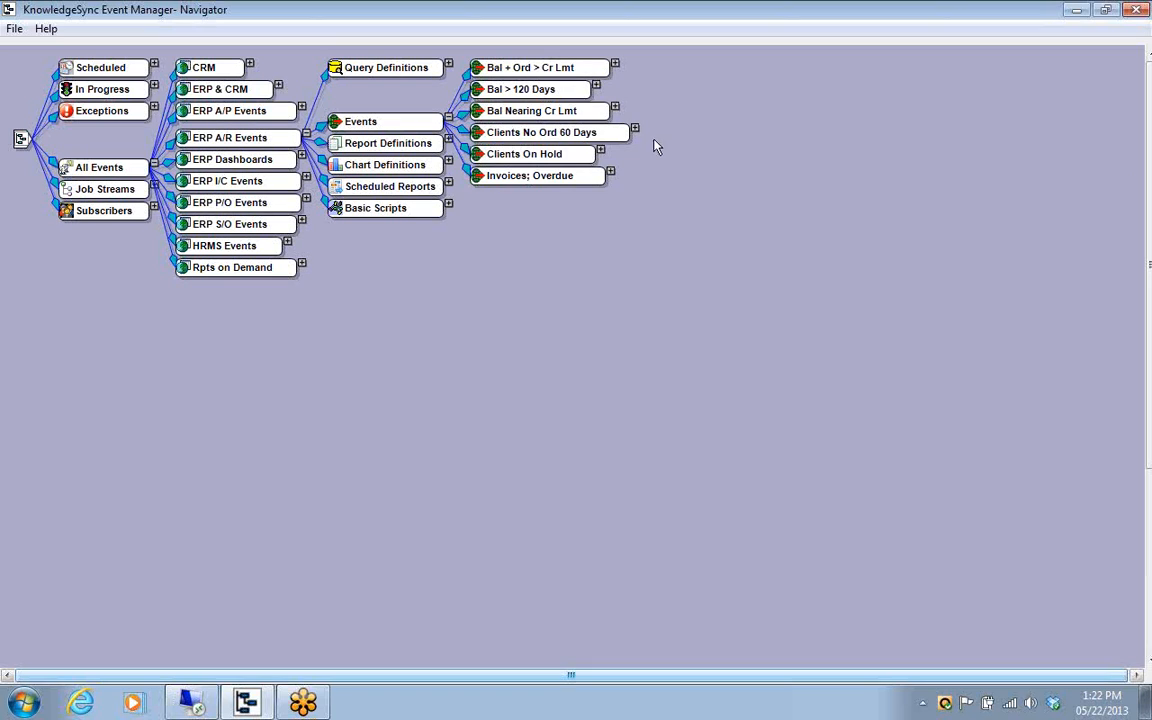
pyautogui.click(610, 172)
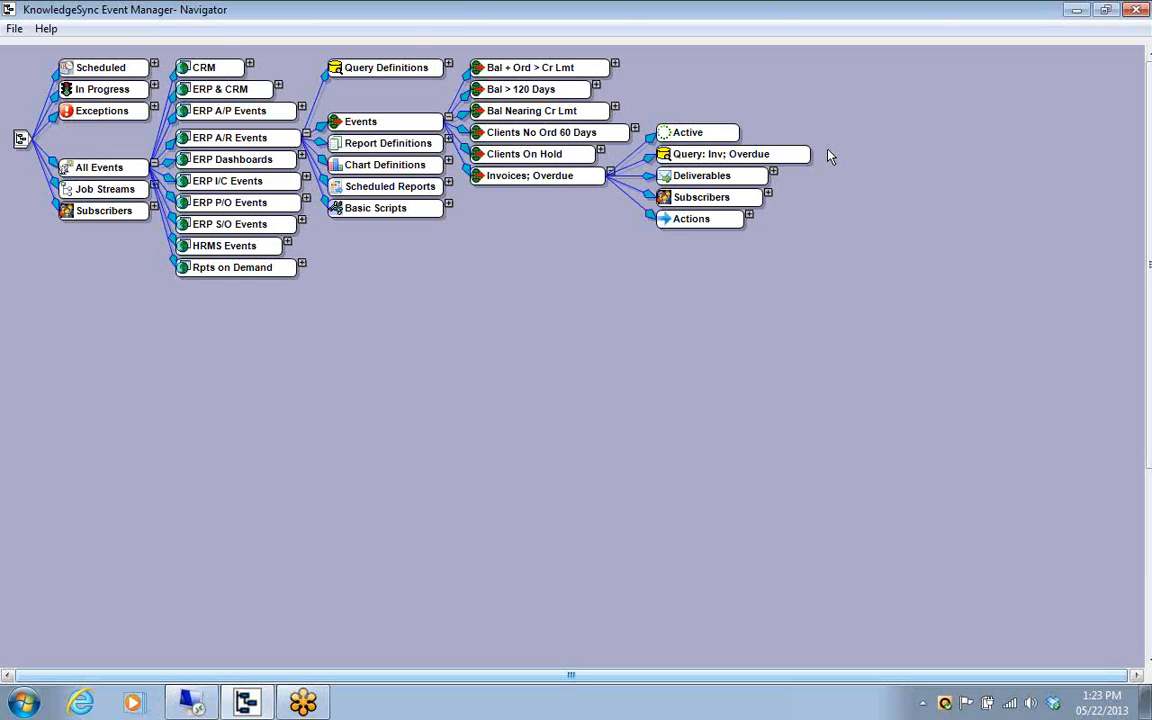
pyautogui.rightClick(797, 157)
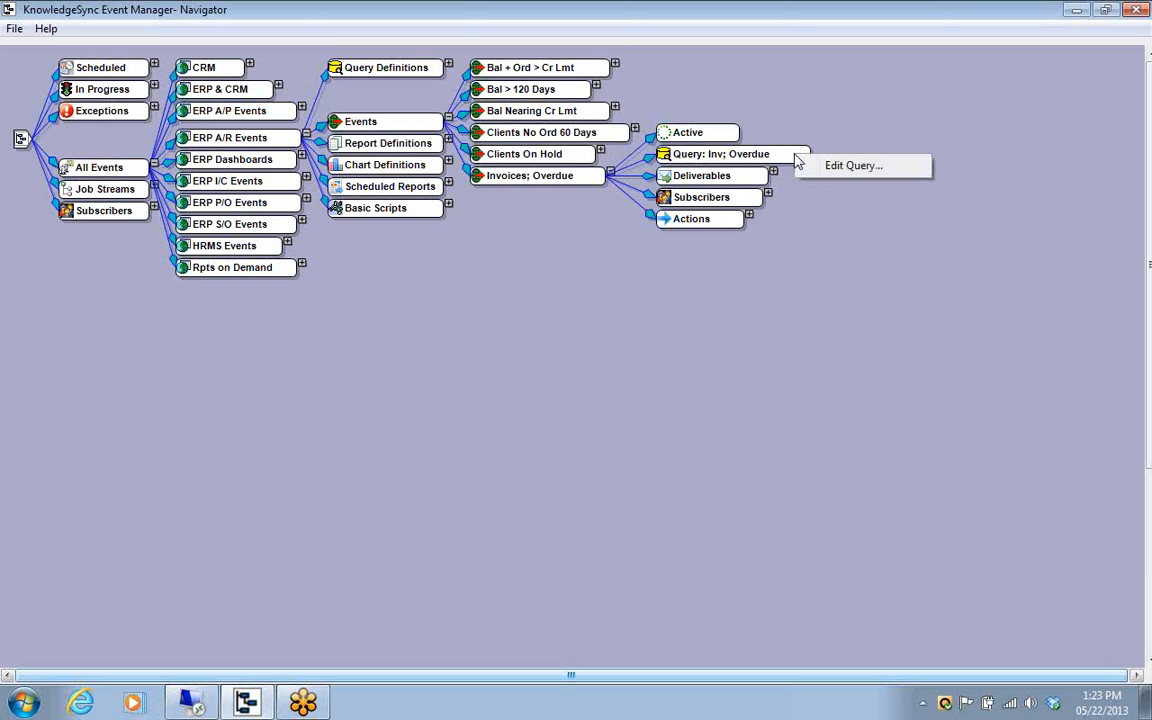
pyautogui.click(842, 167)
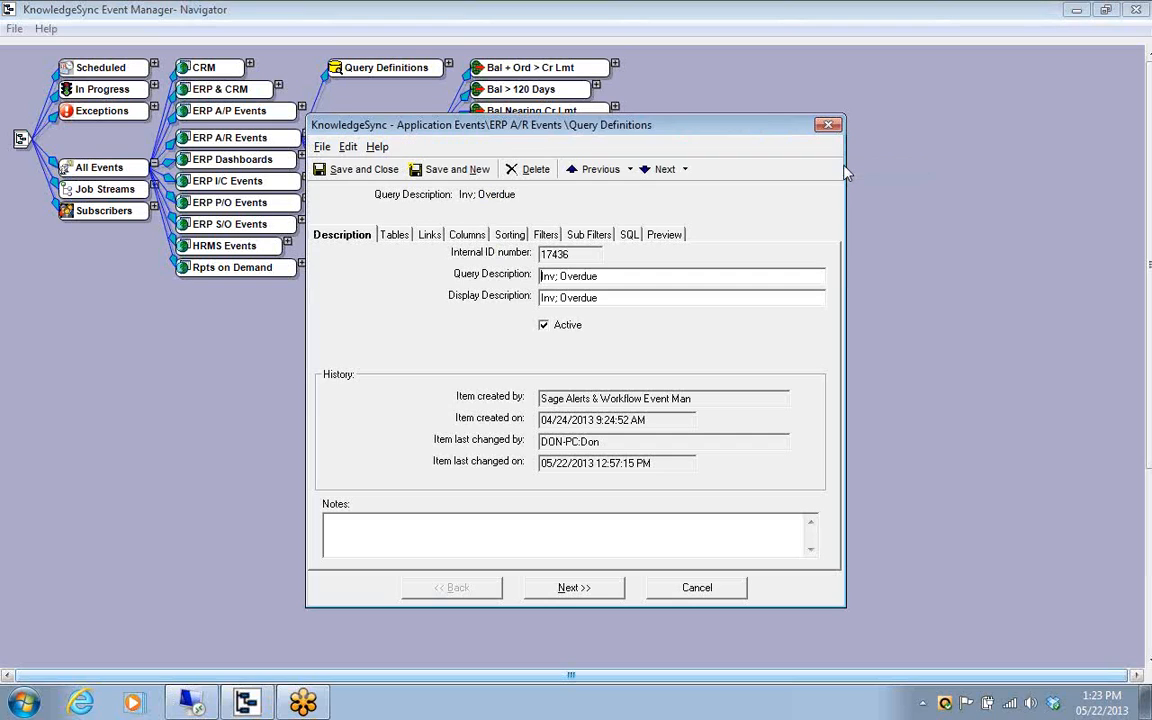
pyautogui.moveTo(744, 125); pyautogui.dragTo(563, 100)
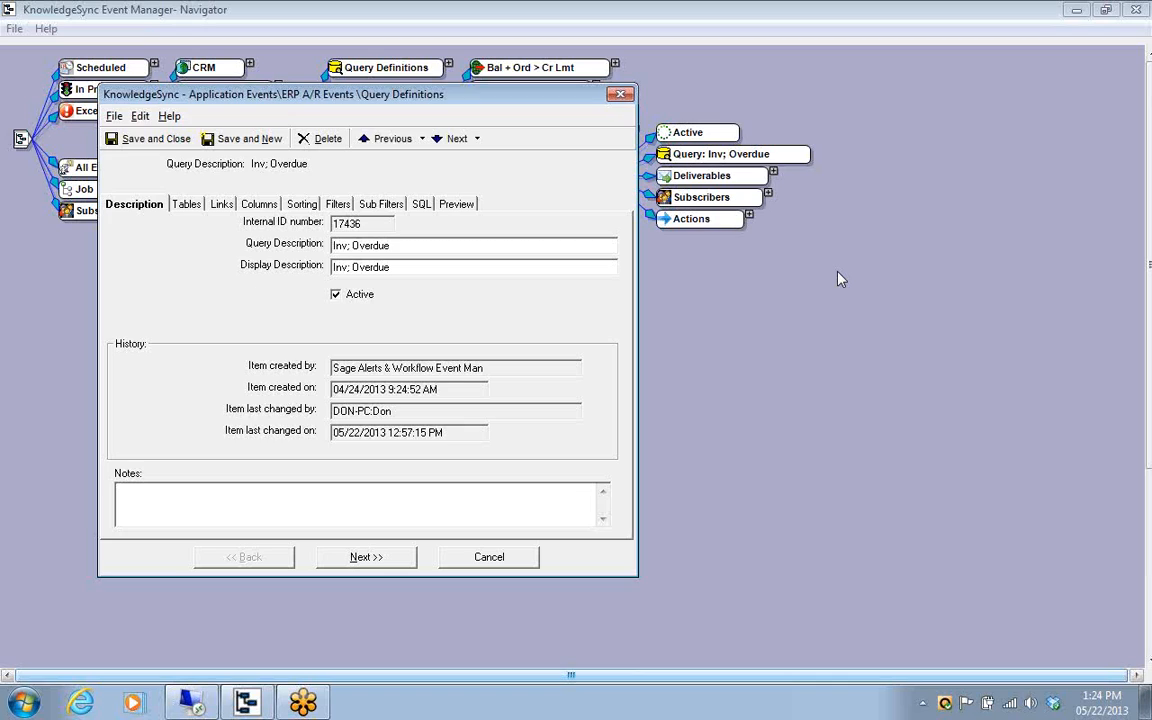
# Examine the query's available tables and its selected tables AR_OpenInvoice, AR_Customer and AR_Salesperson.
pyautogui.click(184, 206)
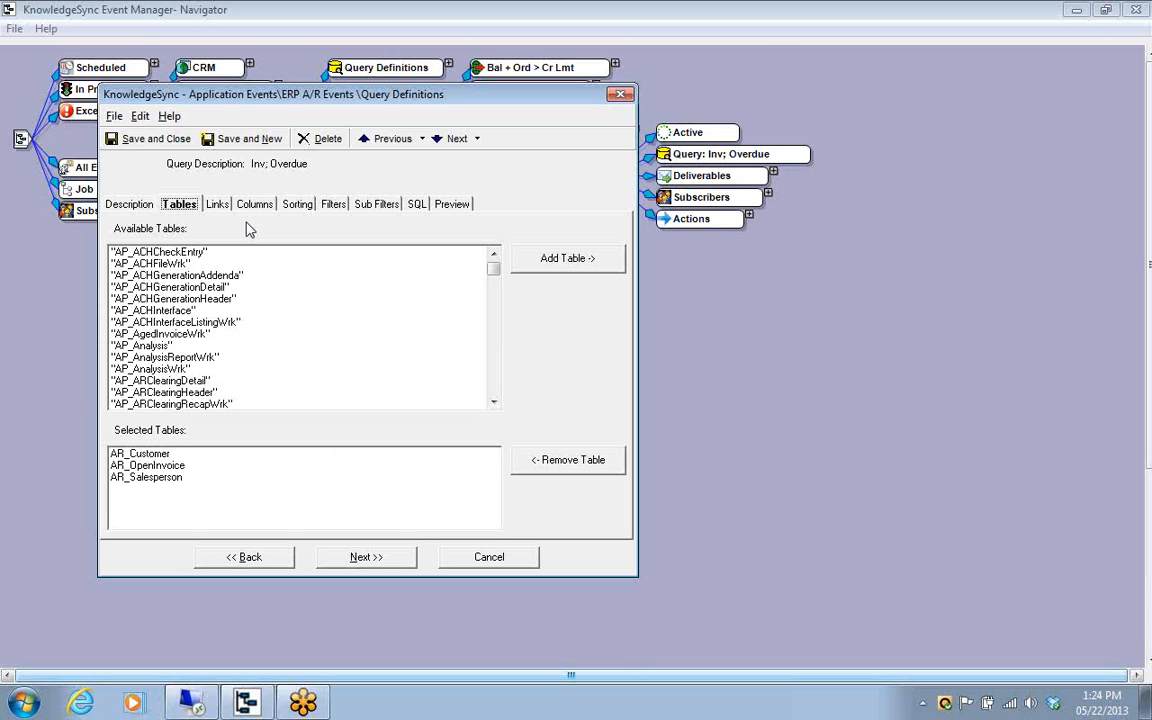
pyautogui.moveTo(493, 268)
pyautogui.mouseDown()
pyautogui.moveTo(497, 313)
pyautogui.moveTo(499, 270)
pyautogui.mouseUp()
pyautogui.click(173, 467)
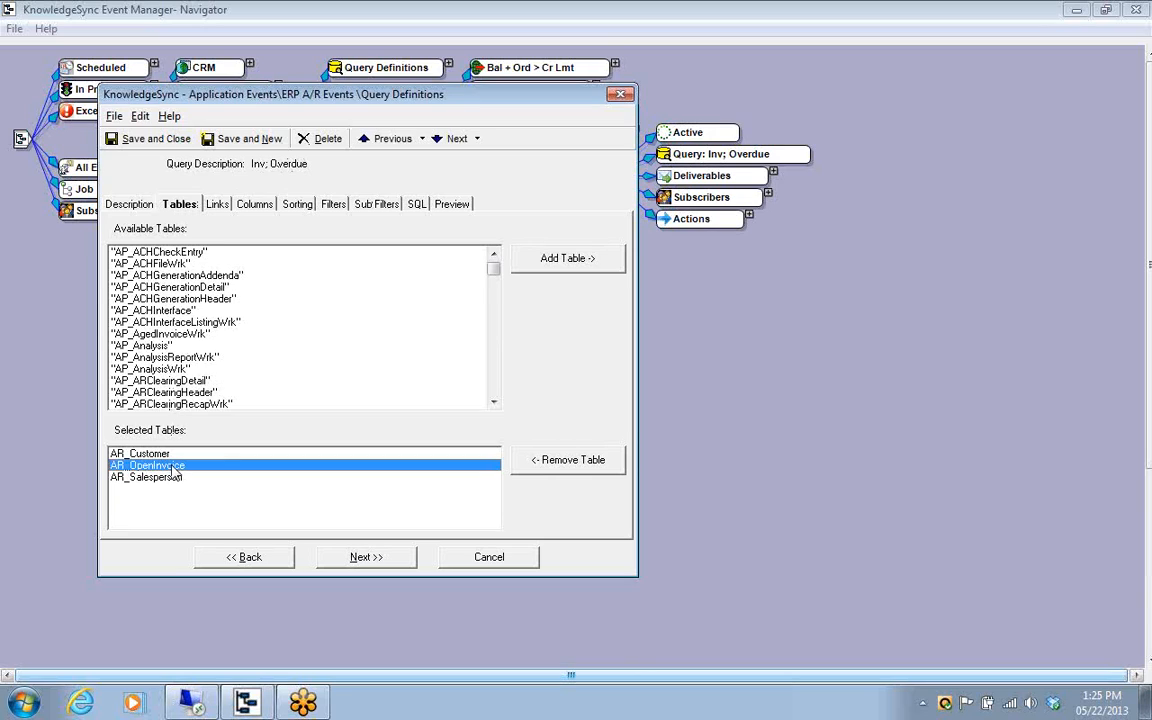
pyautogui.click(157, 455)
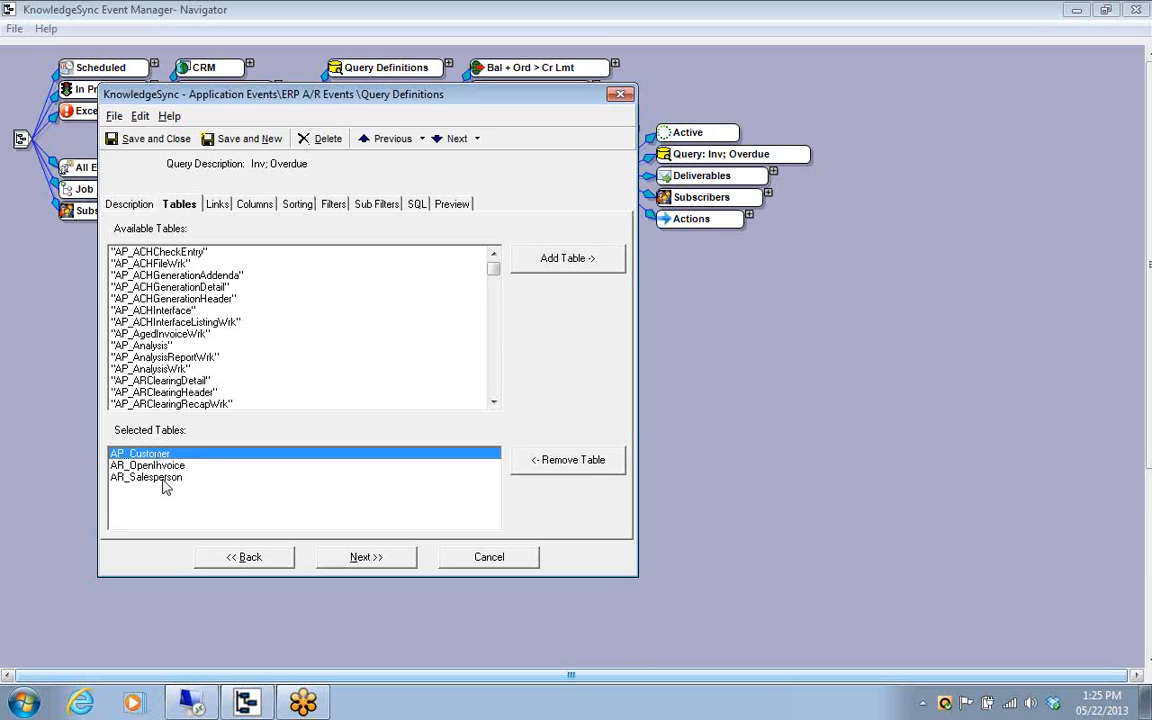
pyautogui.click(162, 477)
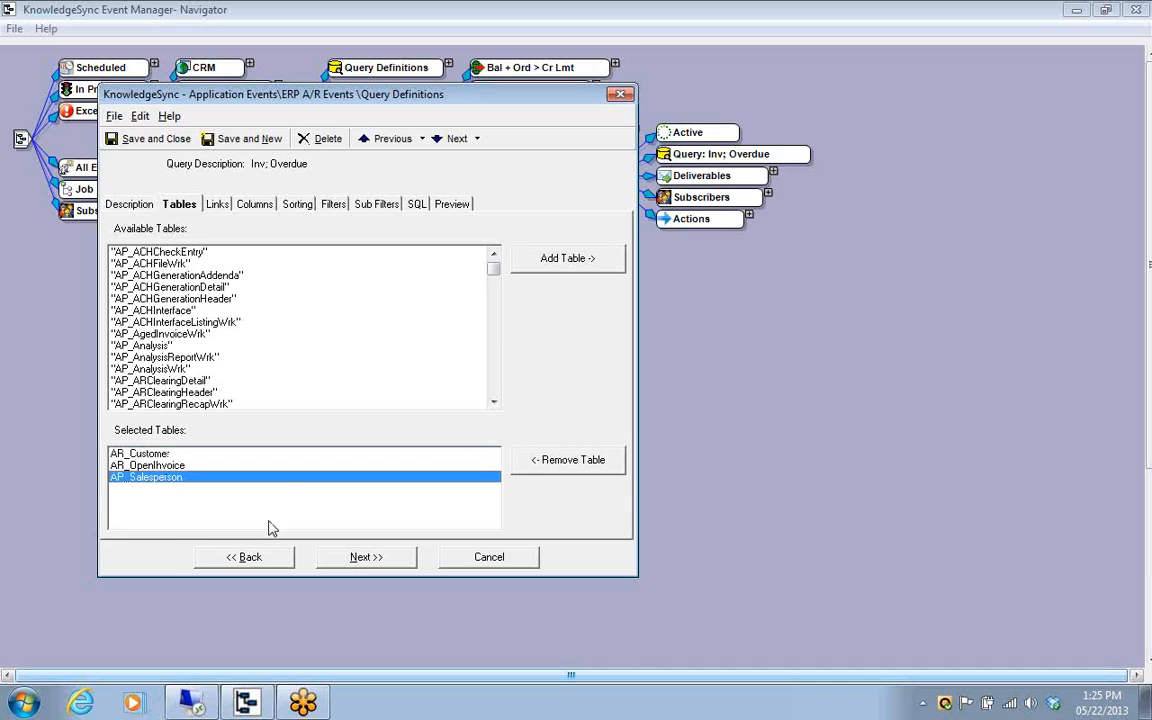
# Review the query's table links and look at the form for adding a link, without adding one.
pyautogui.click(217, 205)
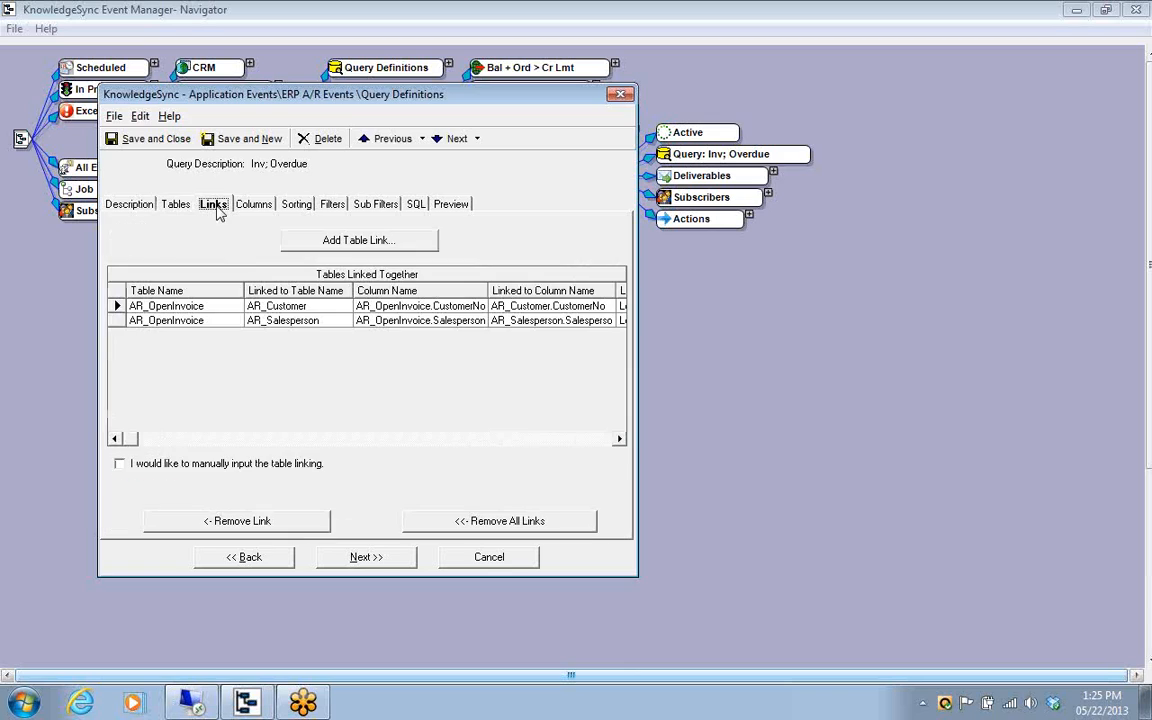
pyautogui.click(317, 247)
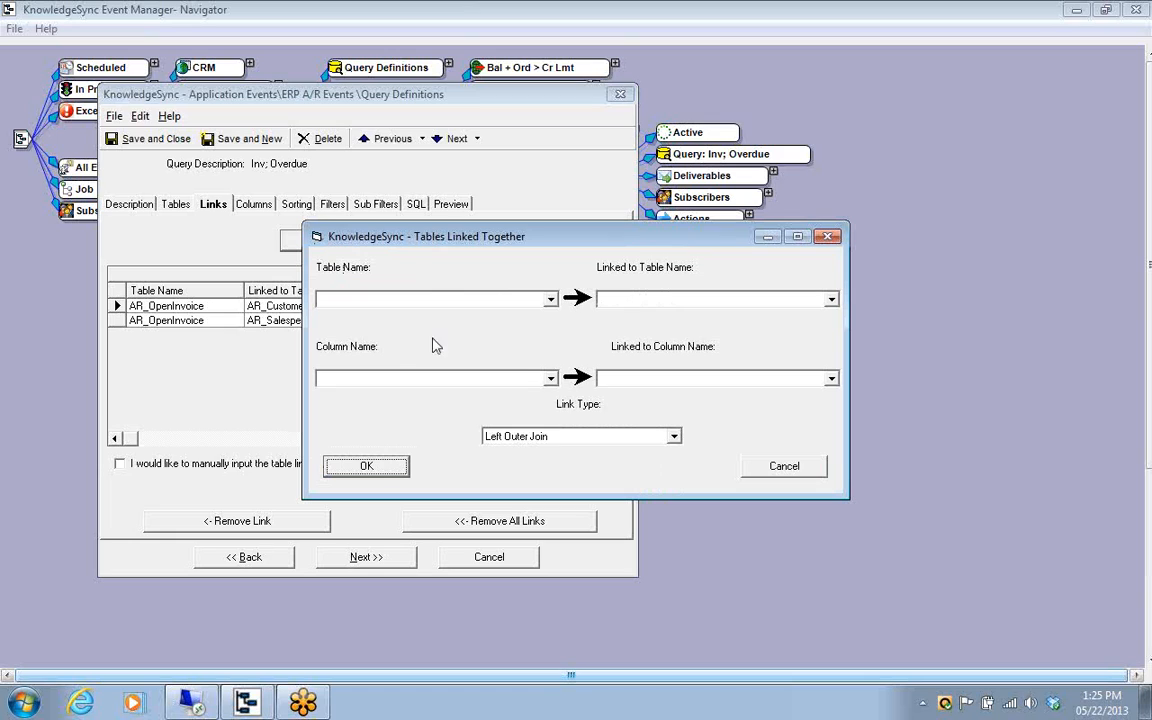
pyautogui.click(791, 470)
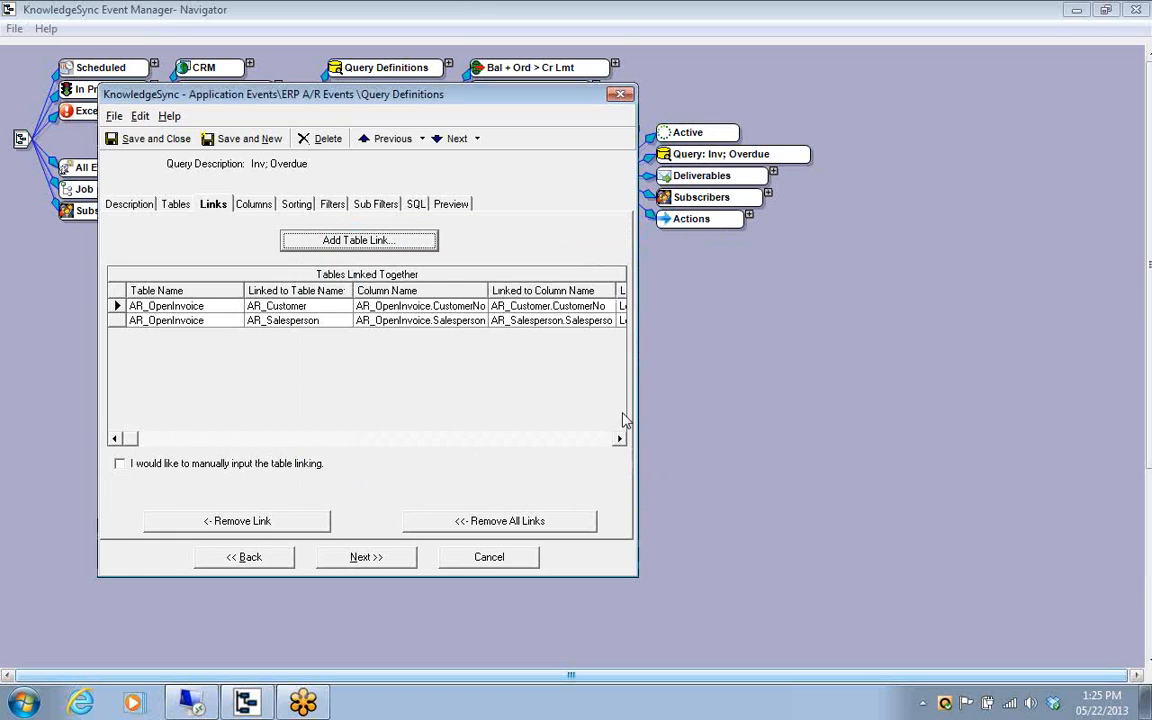
# Examine the query's available and selected columns, including InvoiceNo, InvoiceDueDate and Balance from AR_OpenInvoice.
pyautogui.click(252, 205)
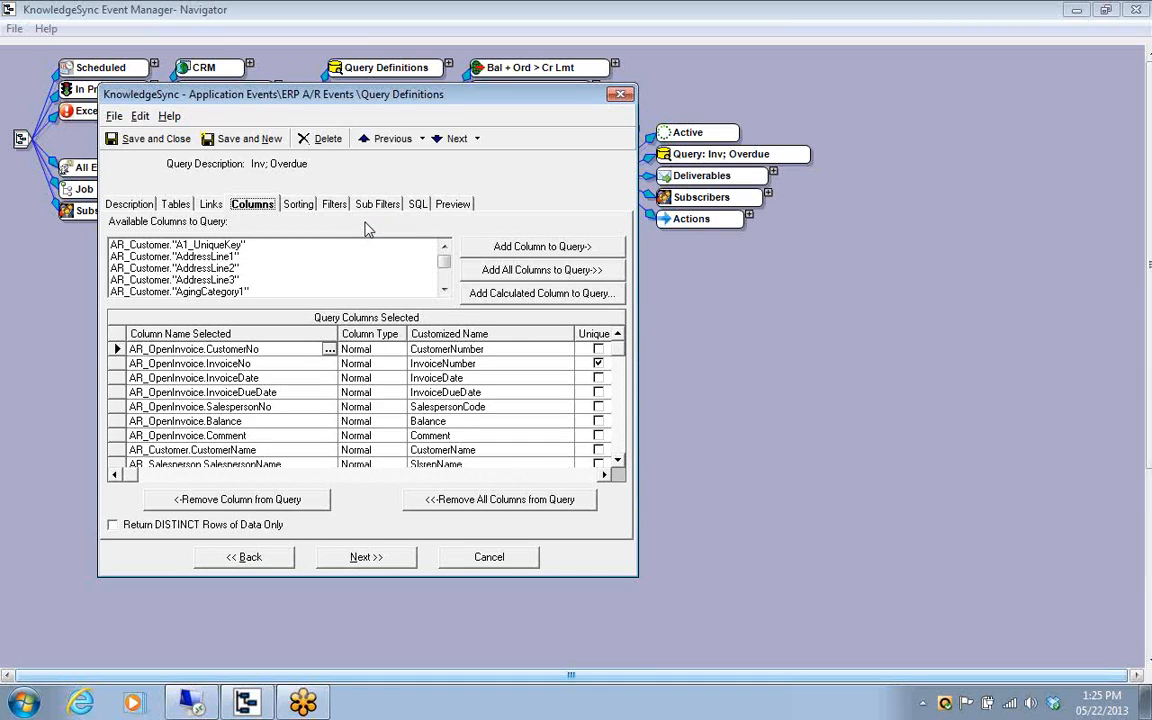
pyautogui.click(115, 363)
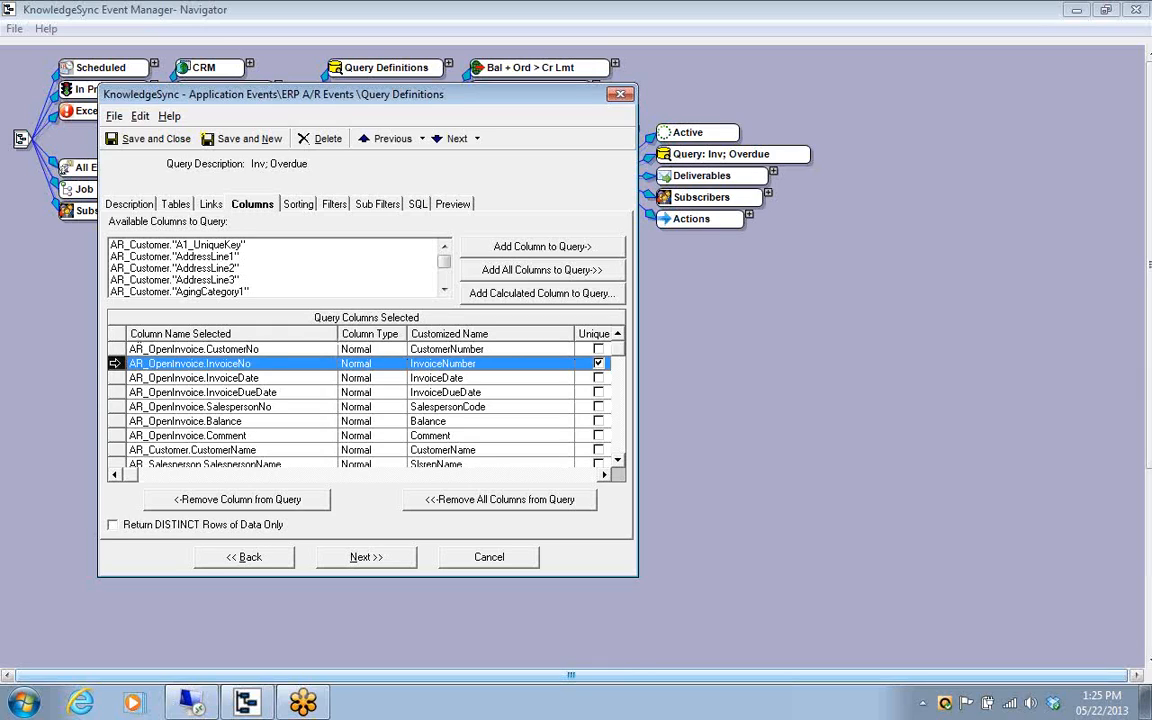
pyautogui.click(115, 392)
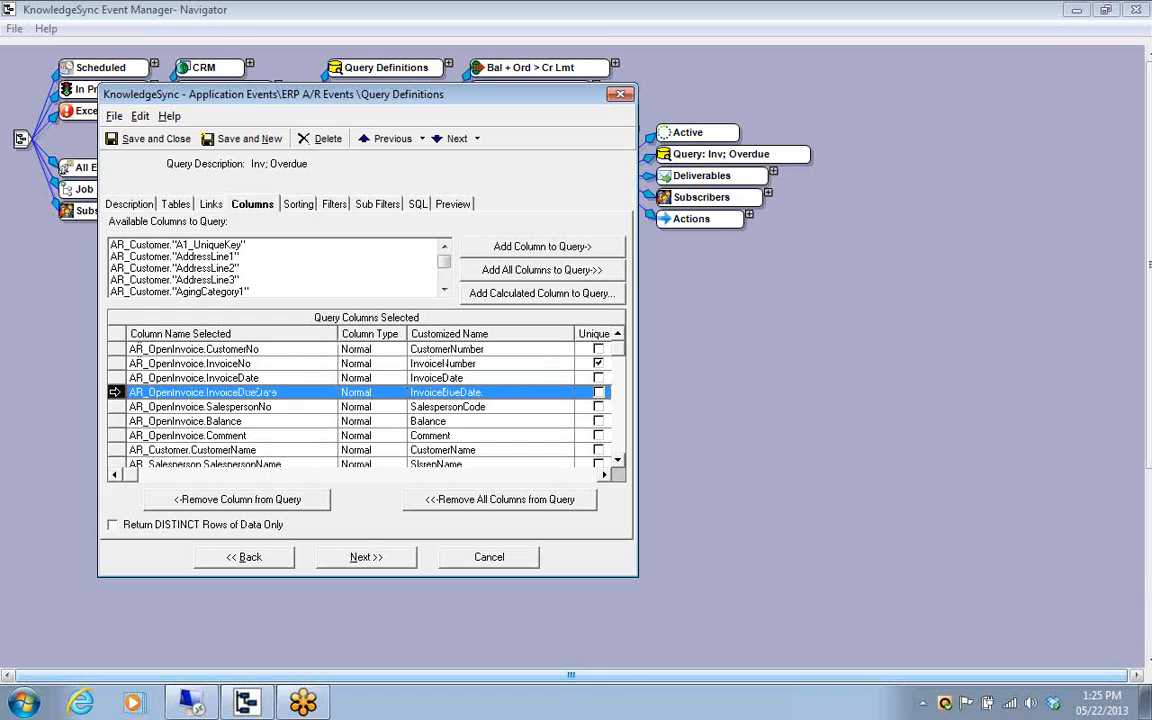
pyautogui.click(115, 421)
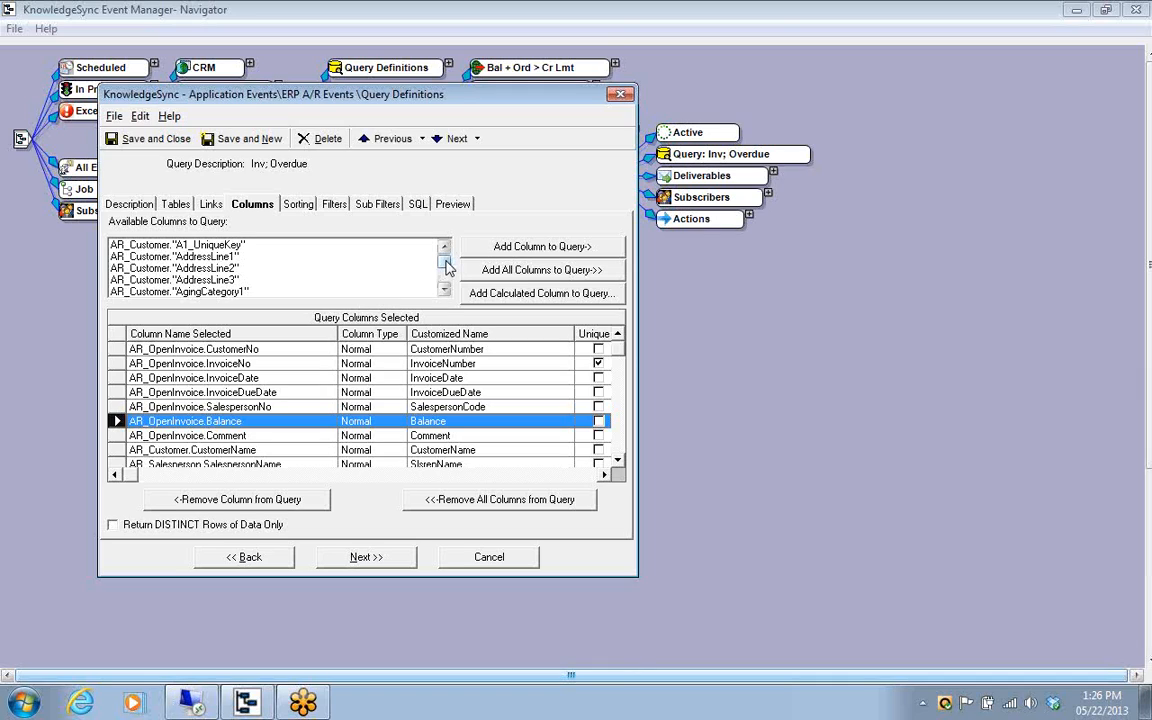
pyautogui.moveTo(446, 262); pyautogui.dragTo(446, 262)
# View the column type choices for the AR_OpenInvoice.Balance column without changing its type.
pyautogui.click(397, 422)
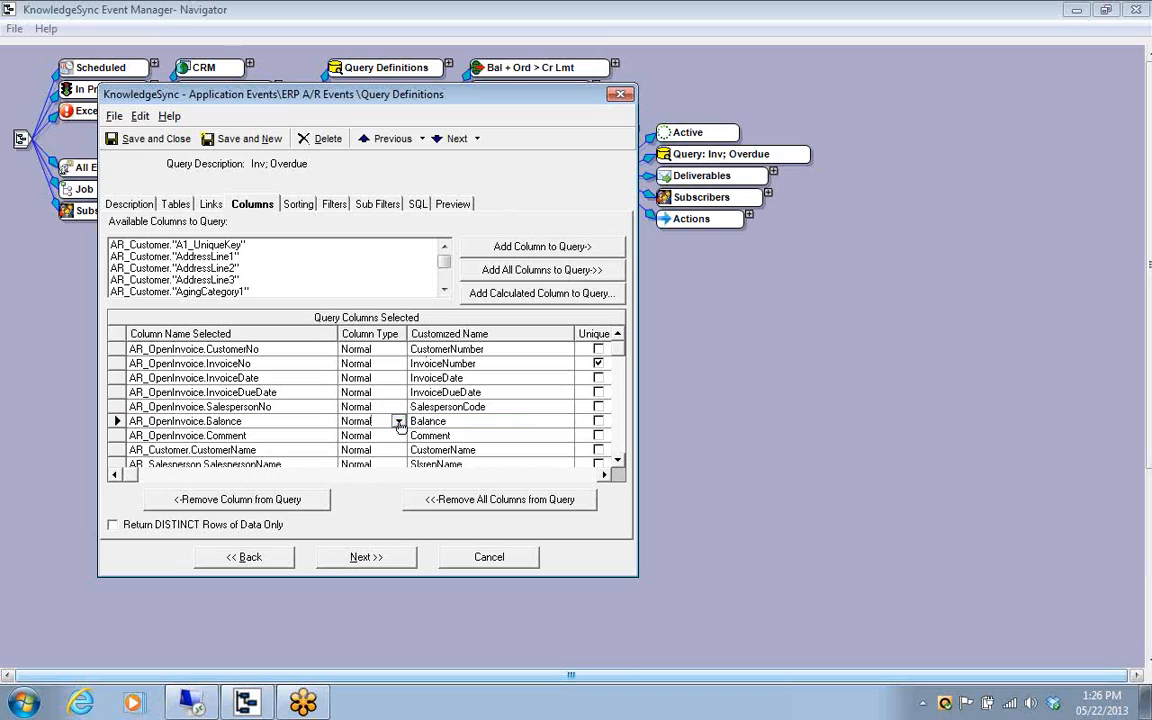
pyautogui.click(398, 422)
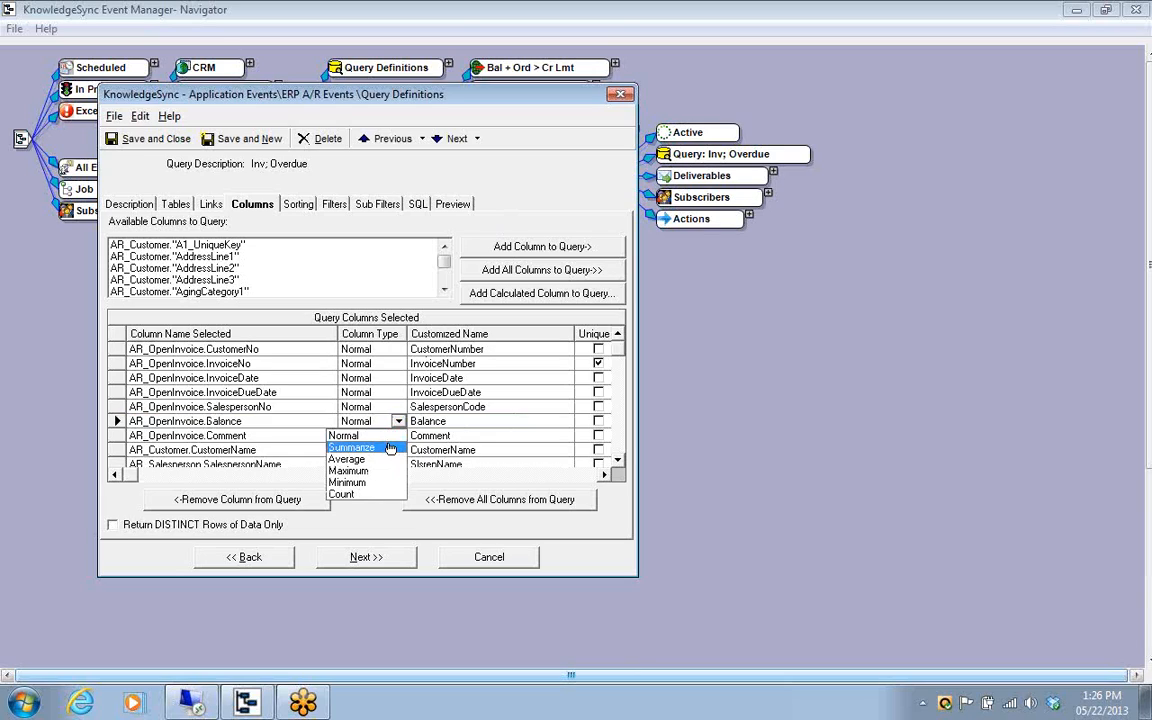
pyautogui.click(370, 516)
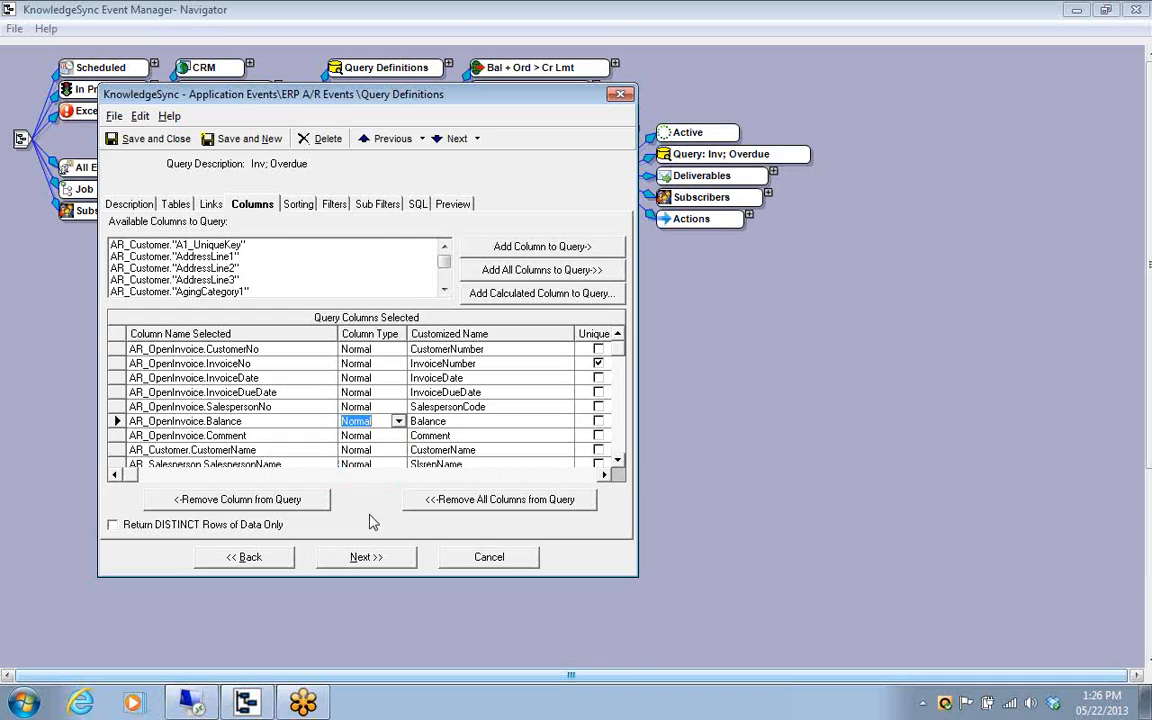
# Look through the calculations offered for a calculated column, including DATEDIFF for days between two dates, without adding a column.
pyautogui.click(495, 295)
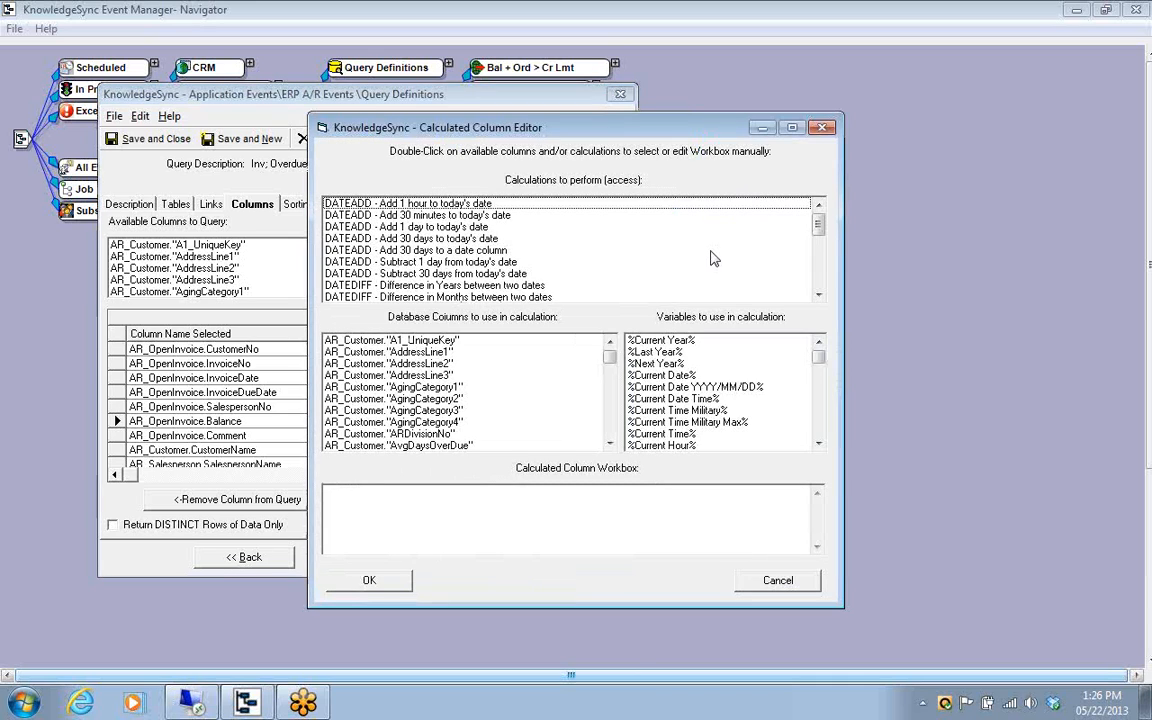
pyautogui.click(818, 295)
pyautogui.click(818, 295)
pyautogui.click(818, 295)
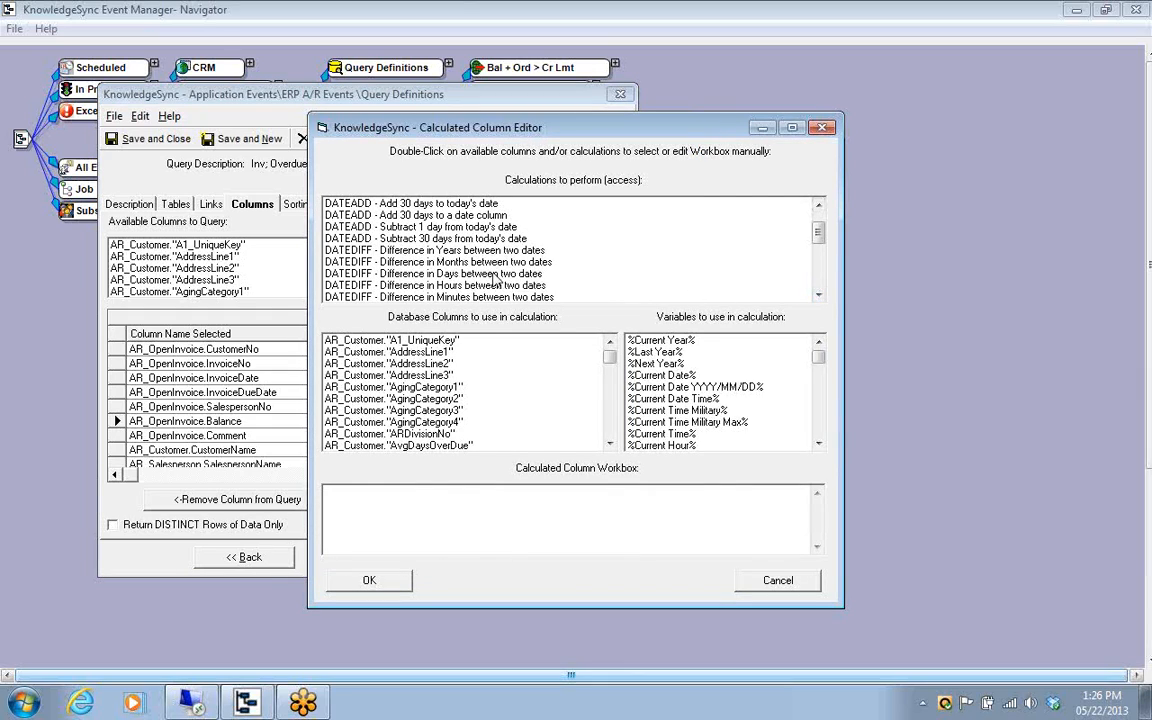
pyautogui.click(612, 273)
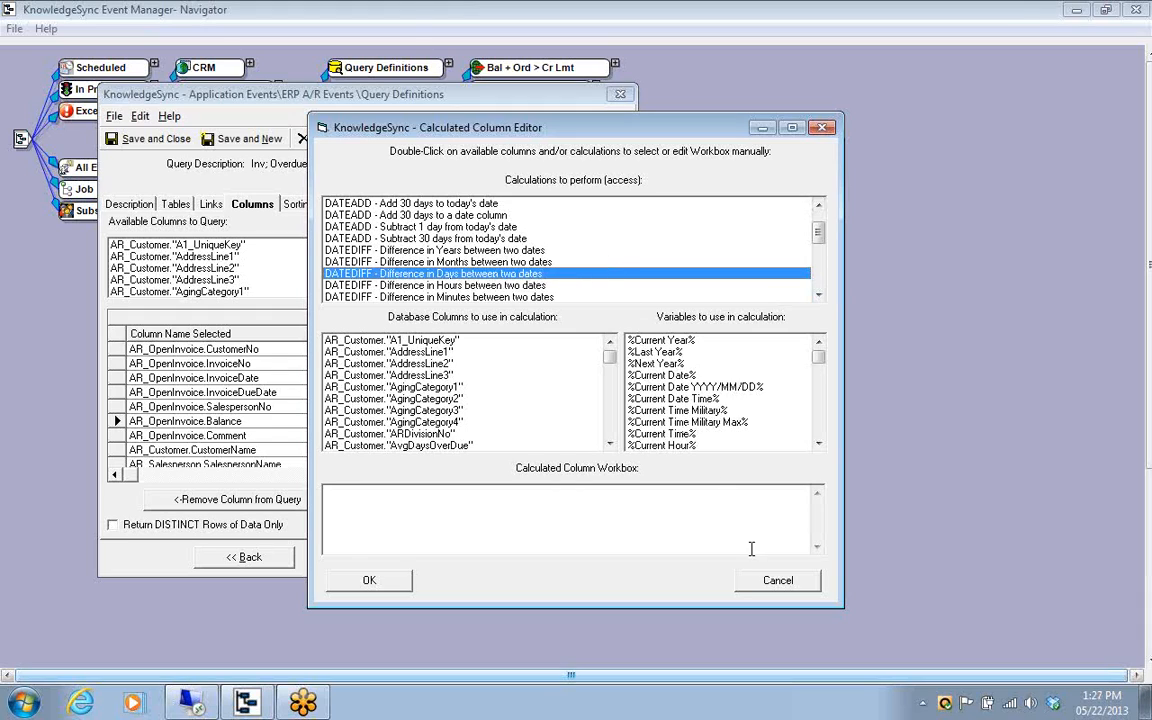
pyautogui.click(770, 581)
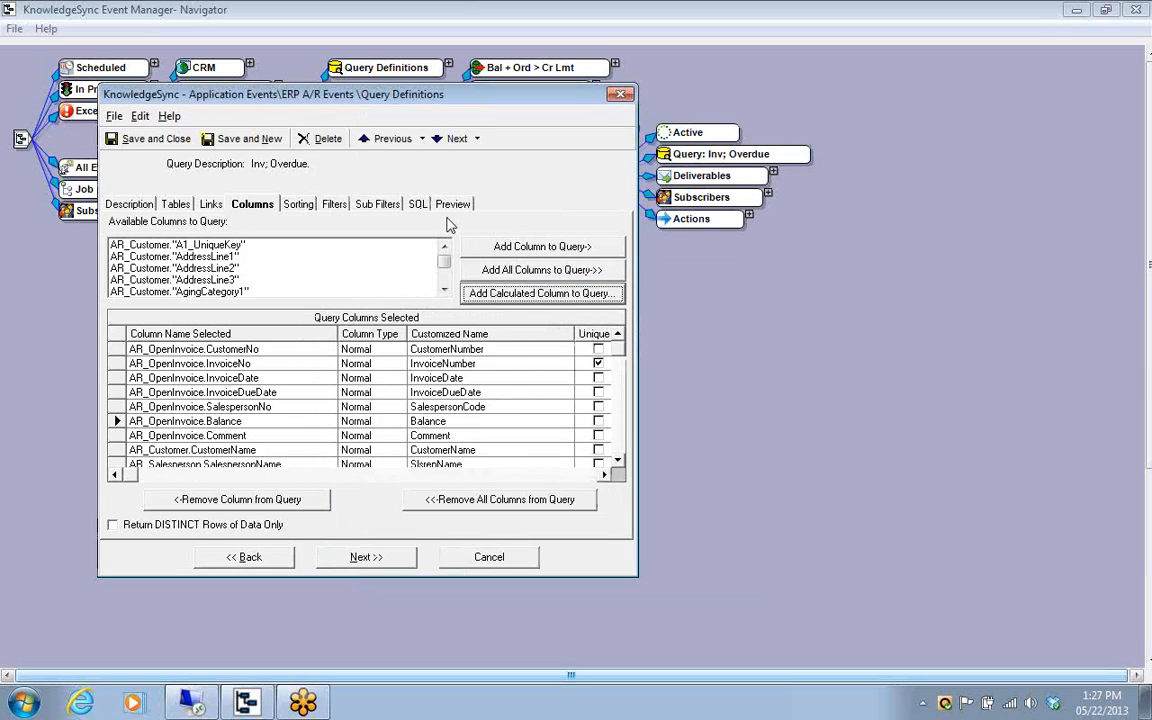
# Review the query's InvoiceDueDate filter, including its is/is not and operator choices, without changing them.
pyautogui.click(333, 207)
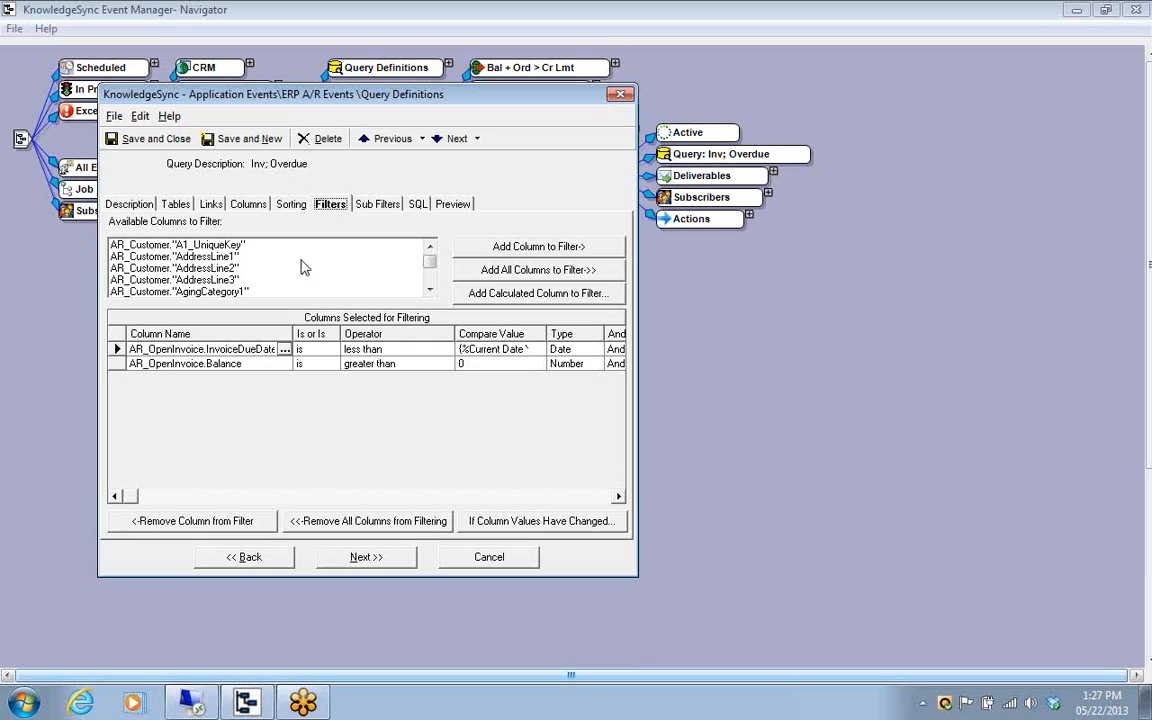
pyautogui.moveTo(294, 333); pyautogui.dragTo(120, 349)
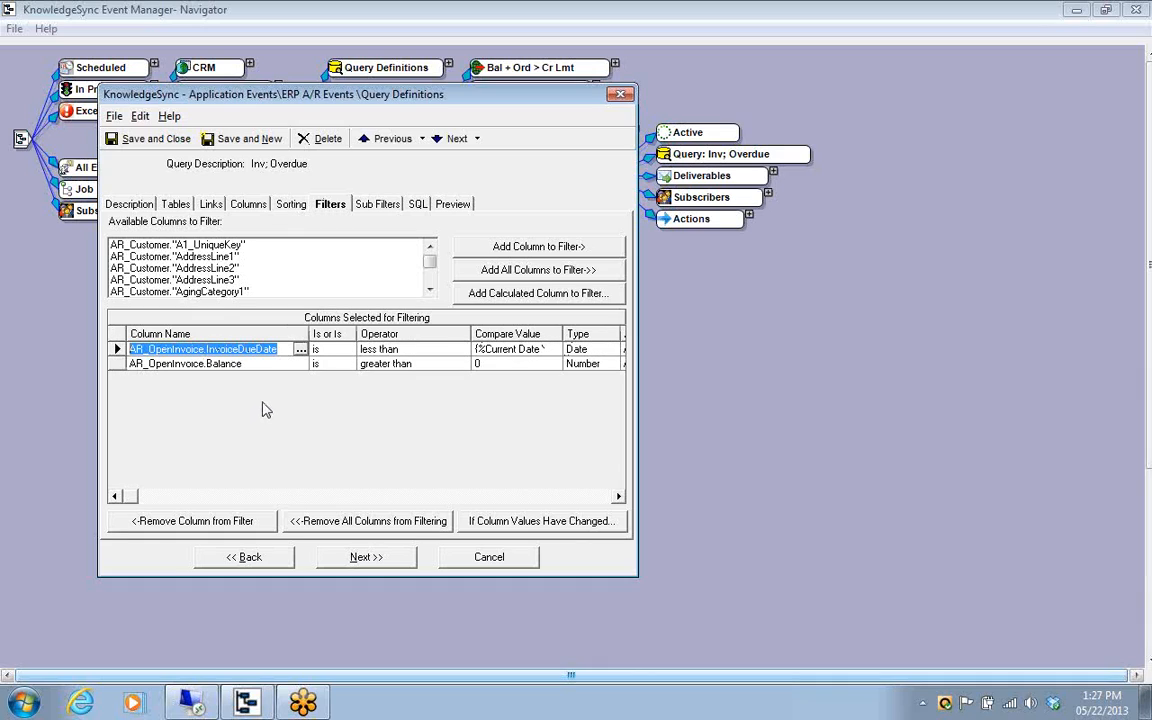
pyautogui.click(348, 350)
pyautogui.click(348, 349)
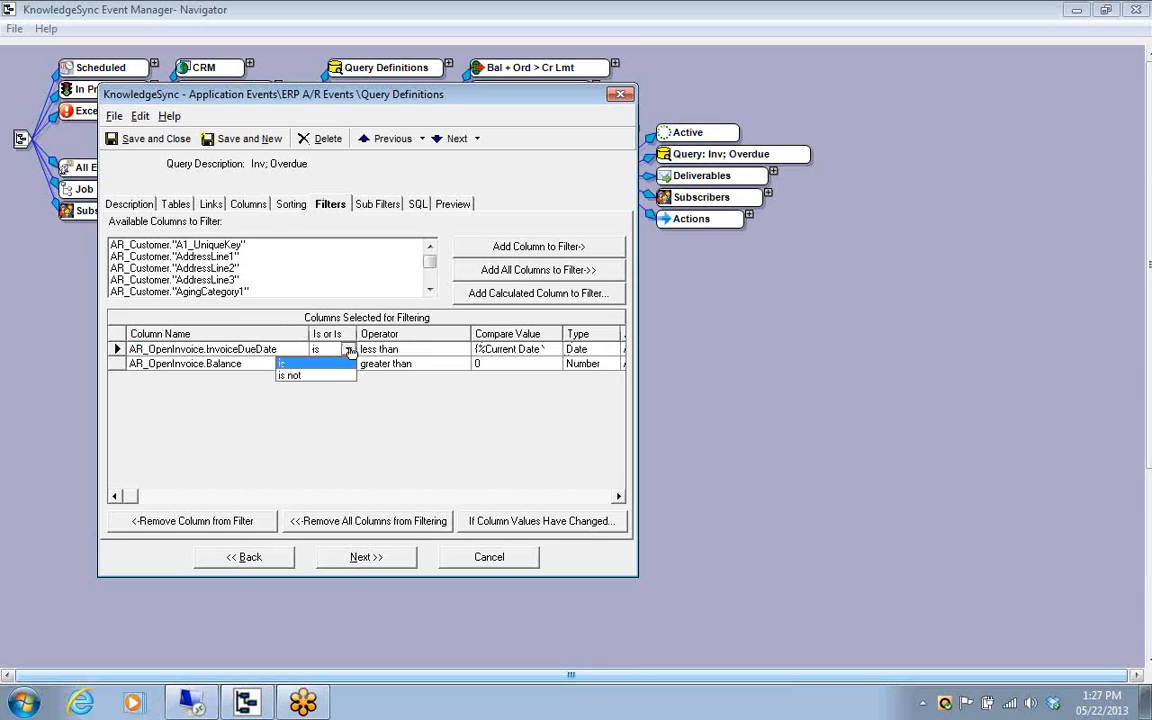
pyautogui.click(340, 364)
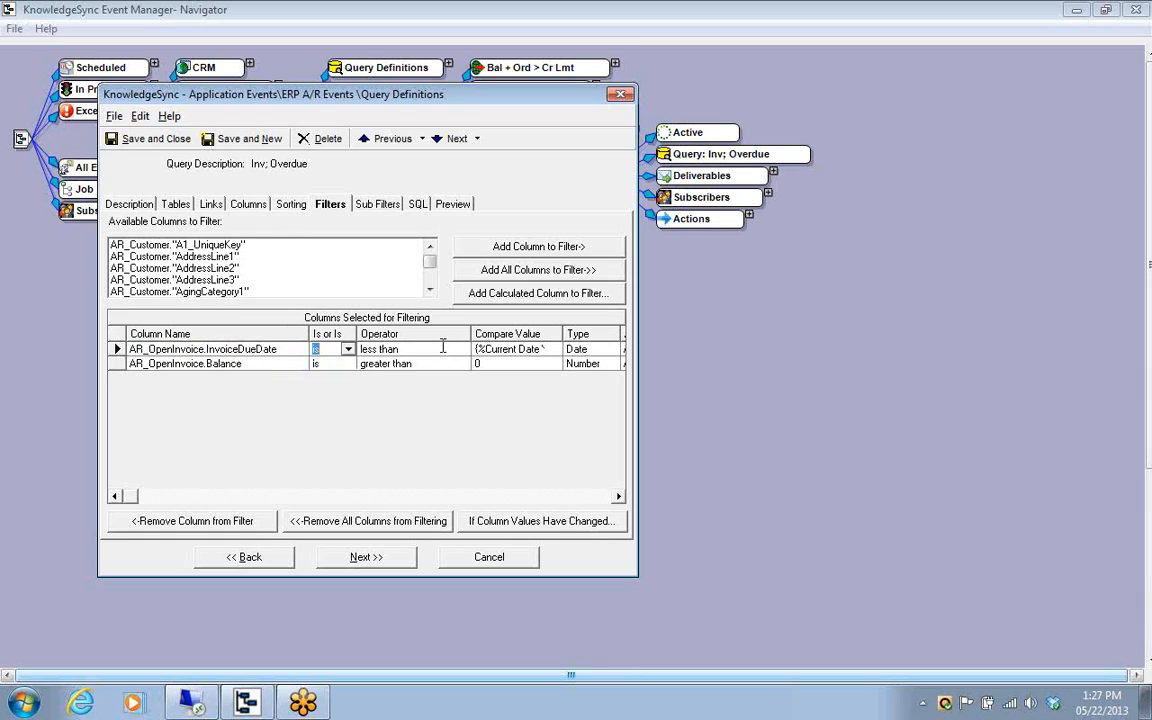
pyautogui.click(460, 349)
pyautogui.click(461, 349)
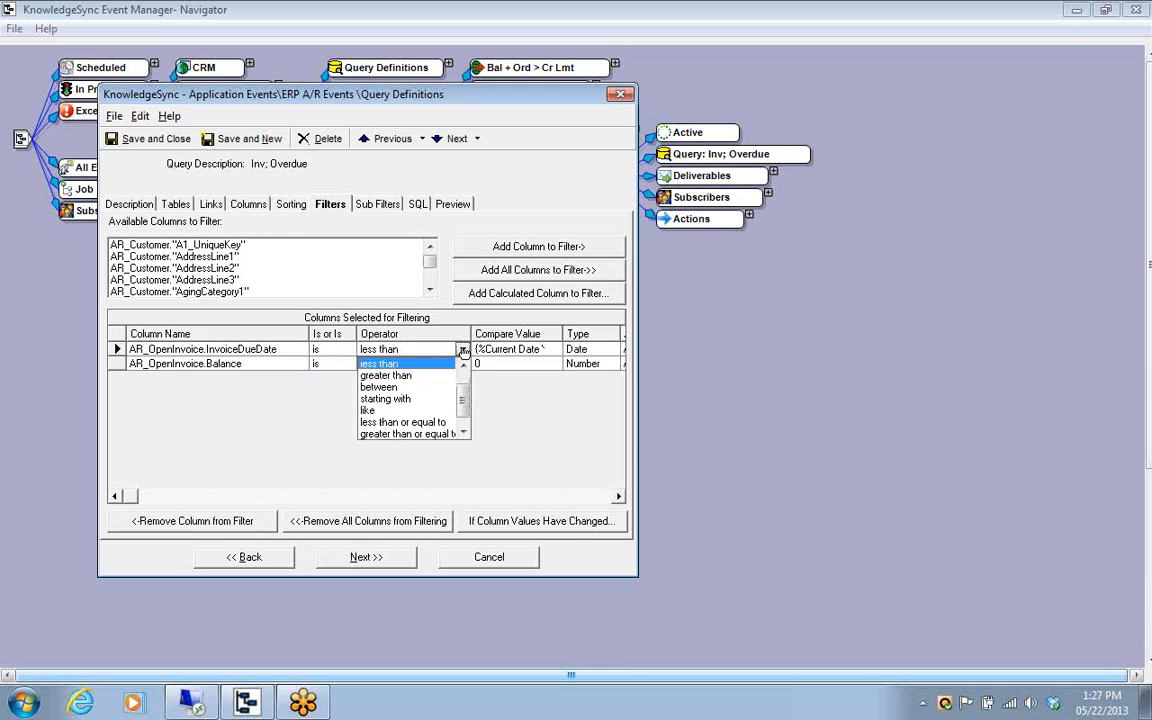
pyautogui.scroll(1, 466, 395)
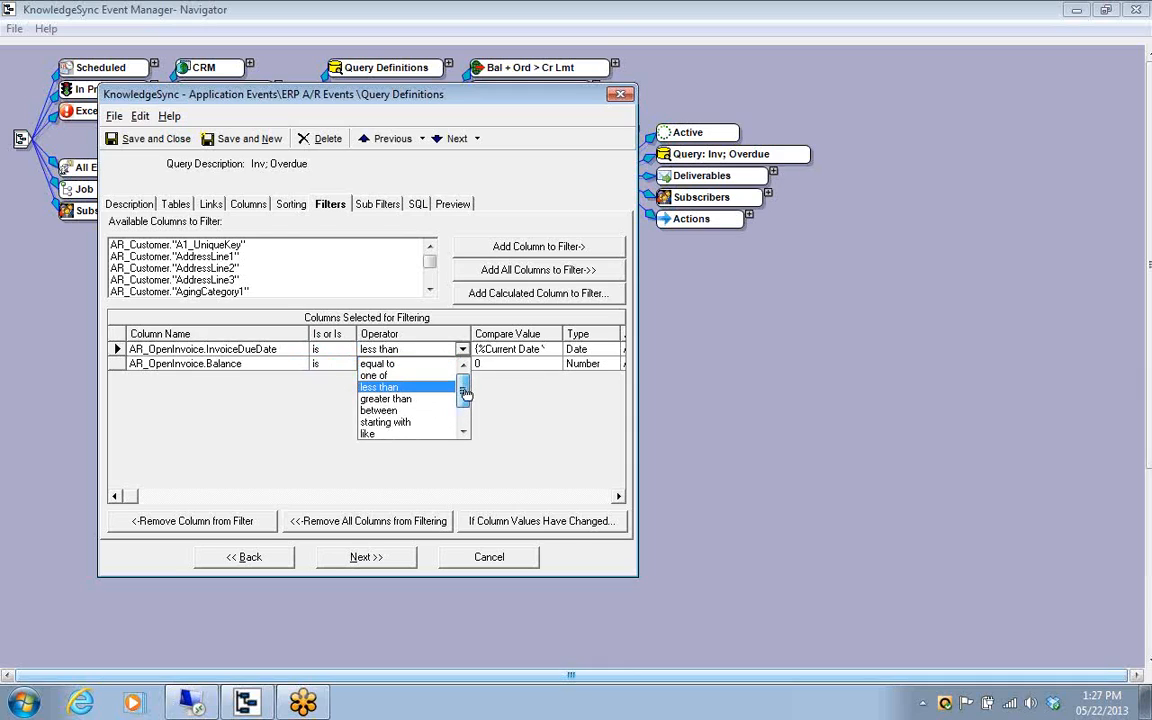
pyautogui.scroll(-1, 486, 421)
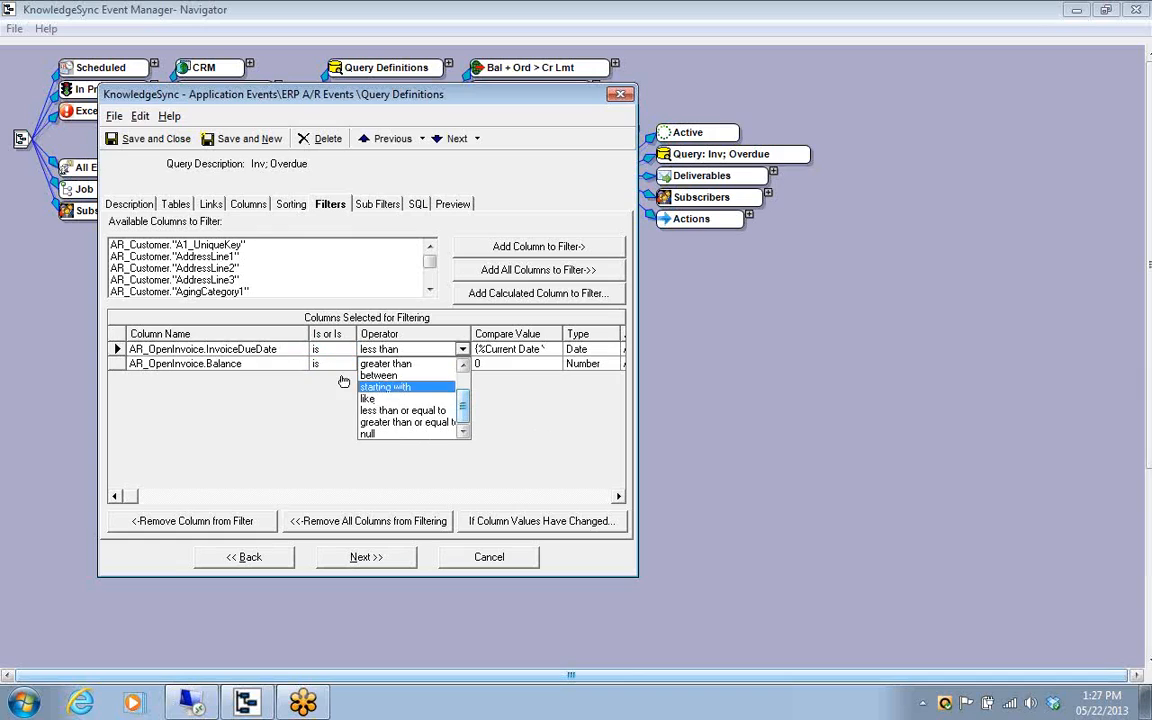
pyautogui.click(297, 390)
# Examine the AR_OpenInvoice.Balance filter and view the And/Or choices for combining the filters, without changing them.
pyautogui.click(254, 364)
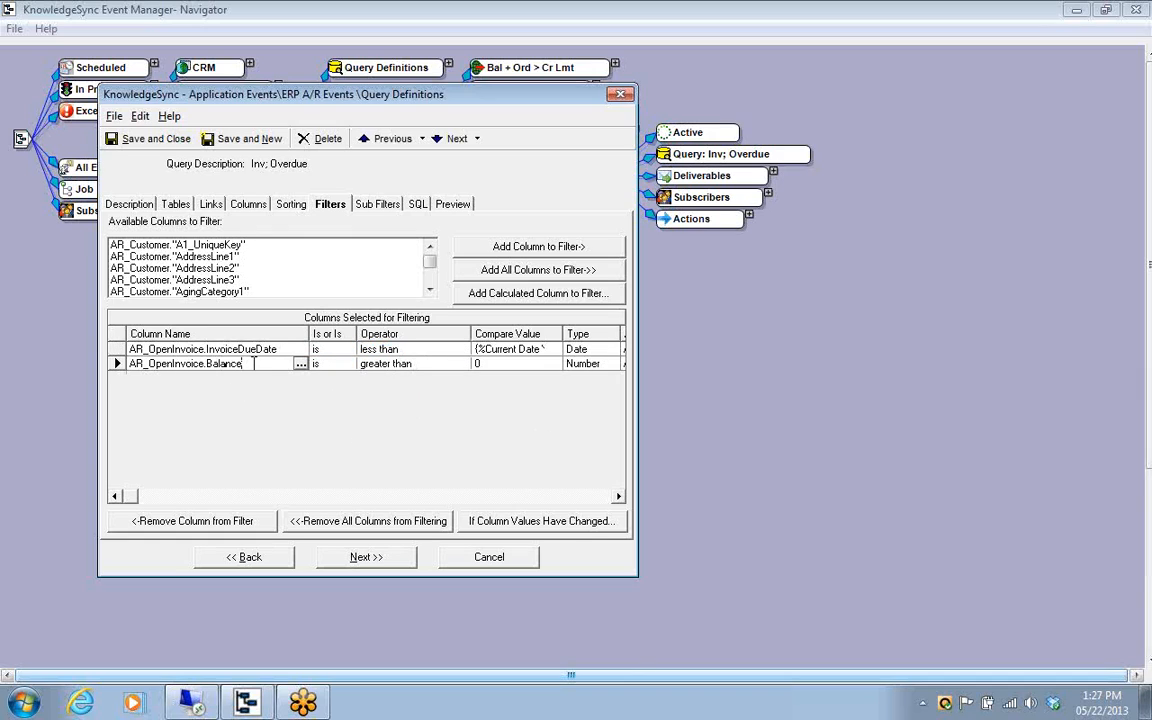
pyautogui.moveTo(254, 364); pyautogui.dragTo(131, 365)
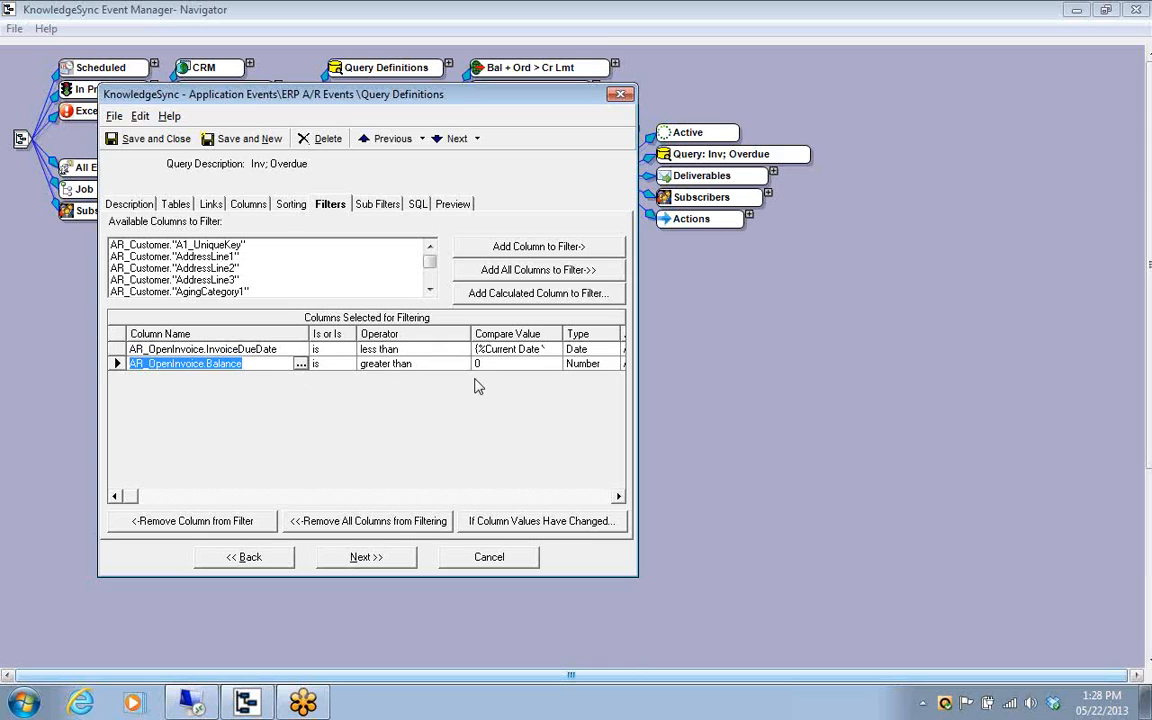
pyautogui.click(618, 497)
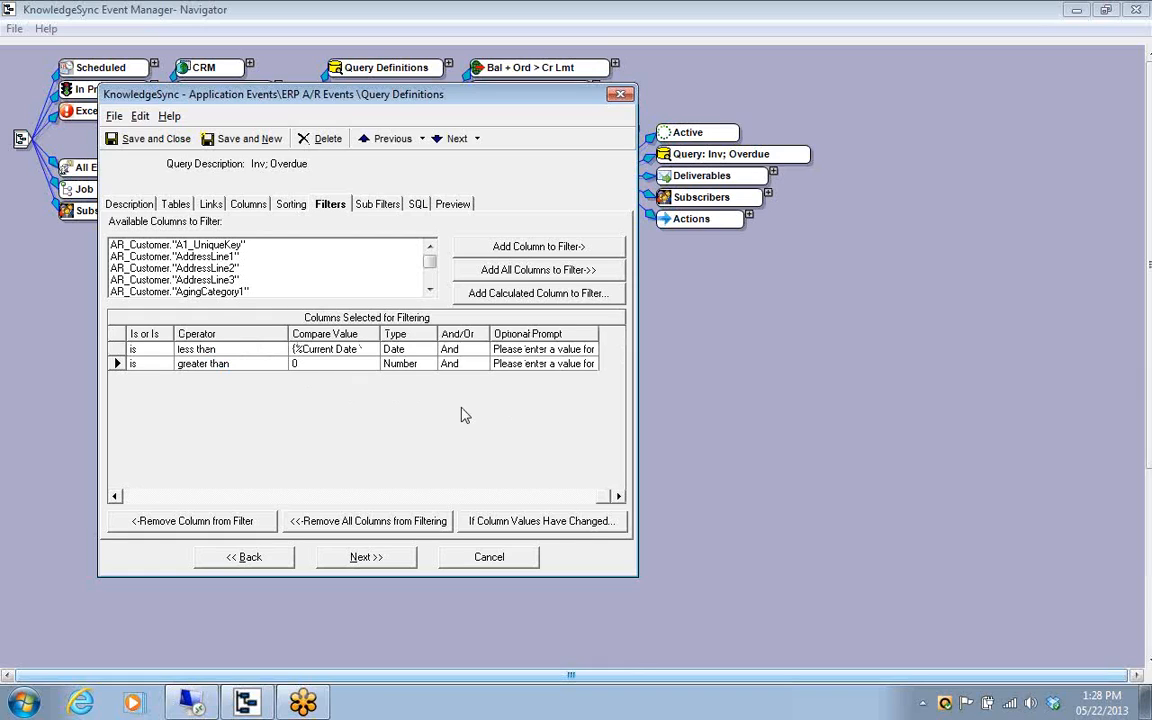
pyautogui.click(455, 349)
pyautogui.click(482, 350)
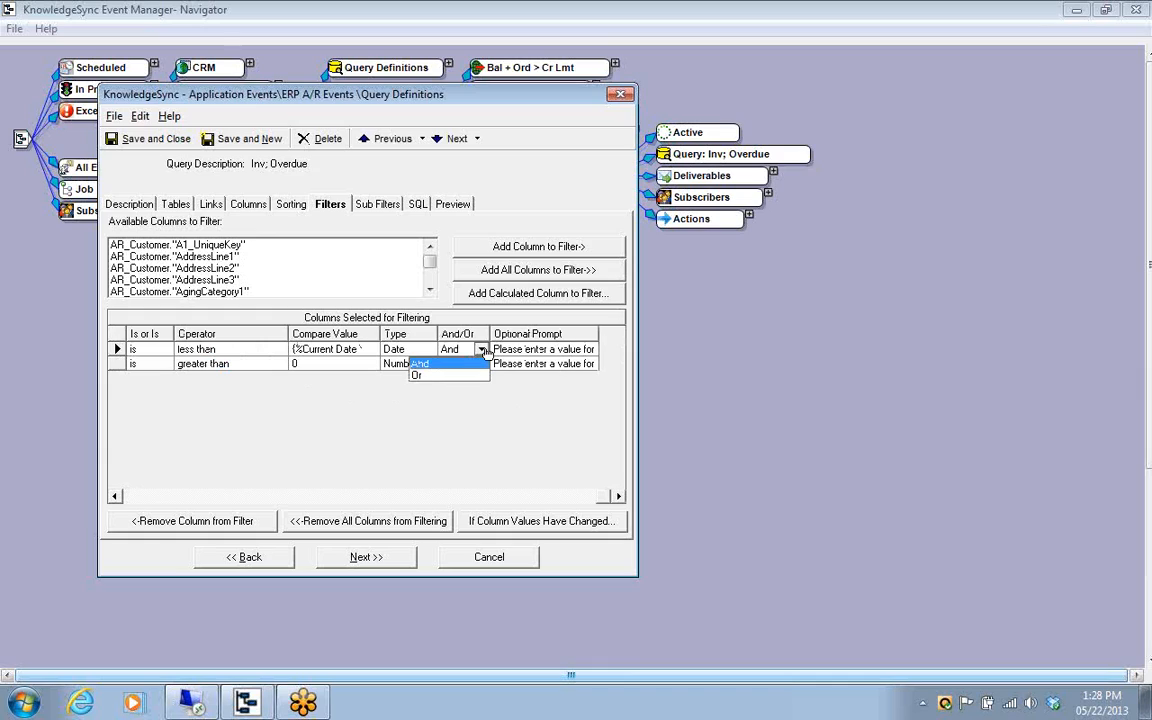
pyautogui.click(472, 430)
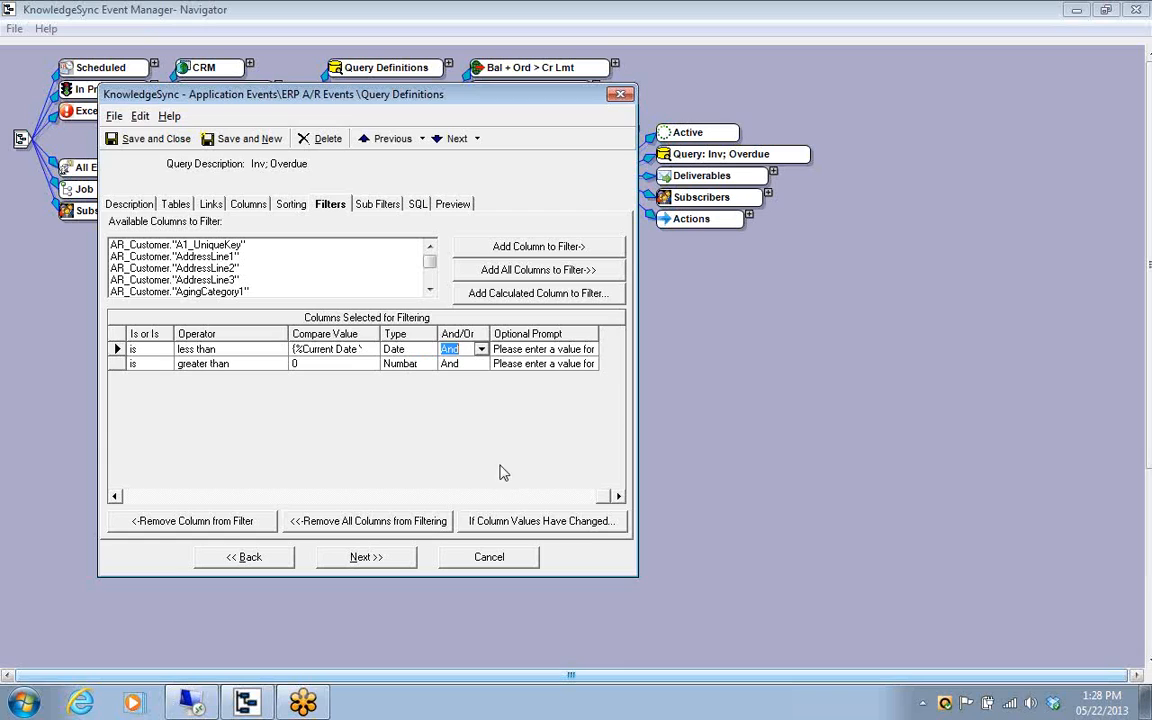
# Try adding AR_OpenInvoice.InvoiceDueDate to the columns checked for changed values, without keeping the selection.
pyautogui.click(521, 523)
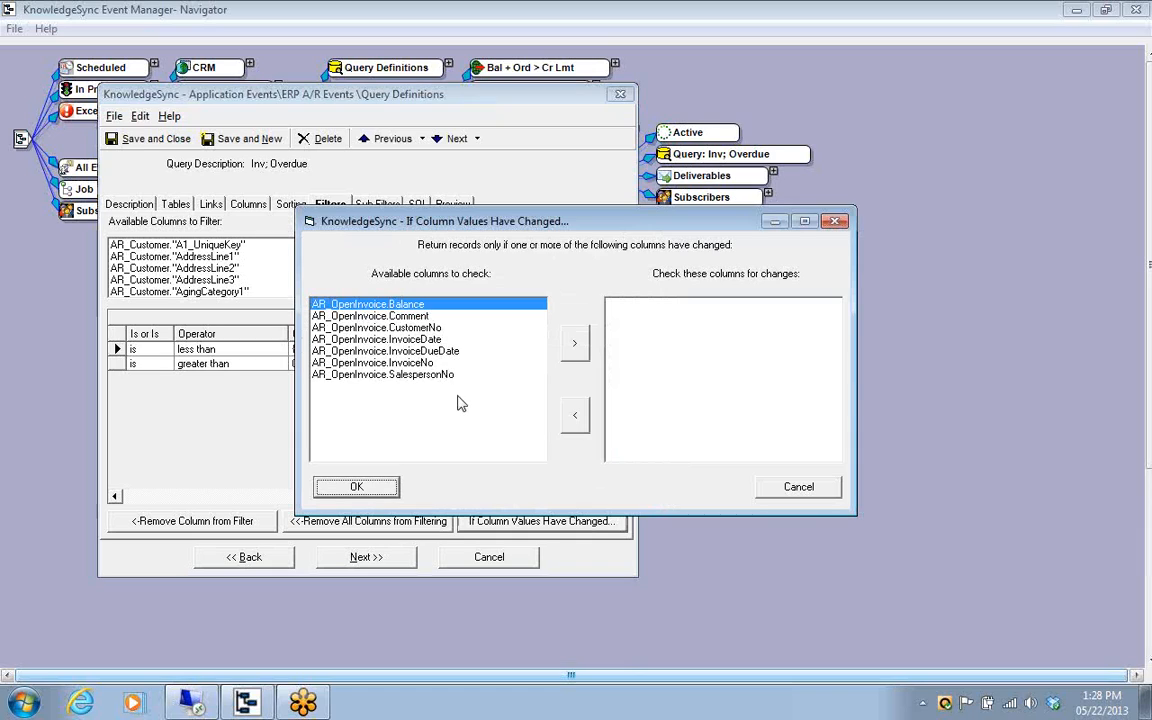
pyautogui.click(434, 352)
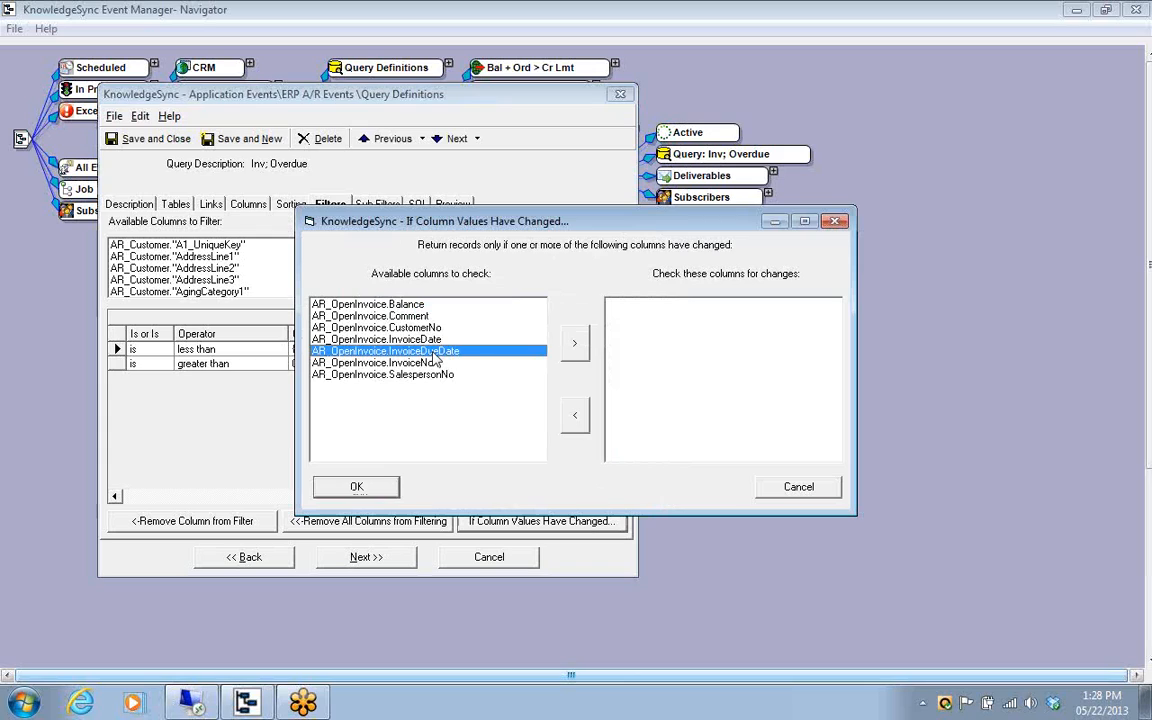
pyautogui.click(574, 343)
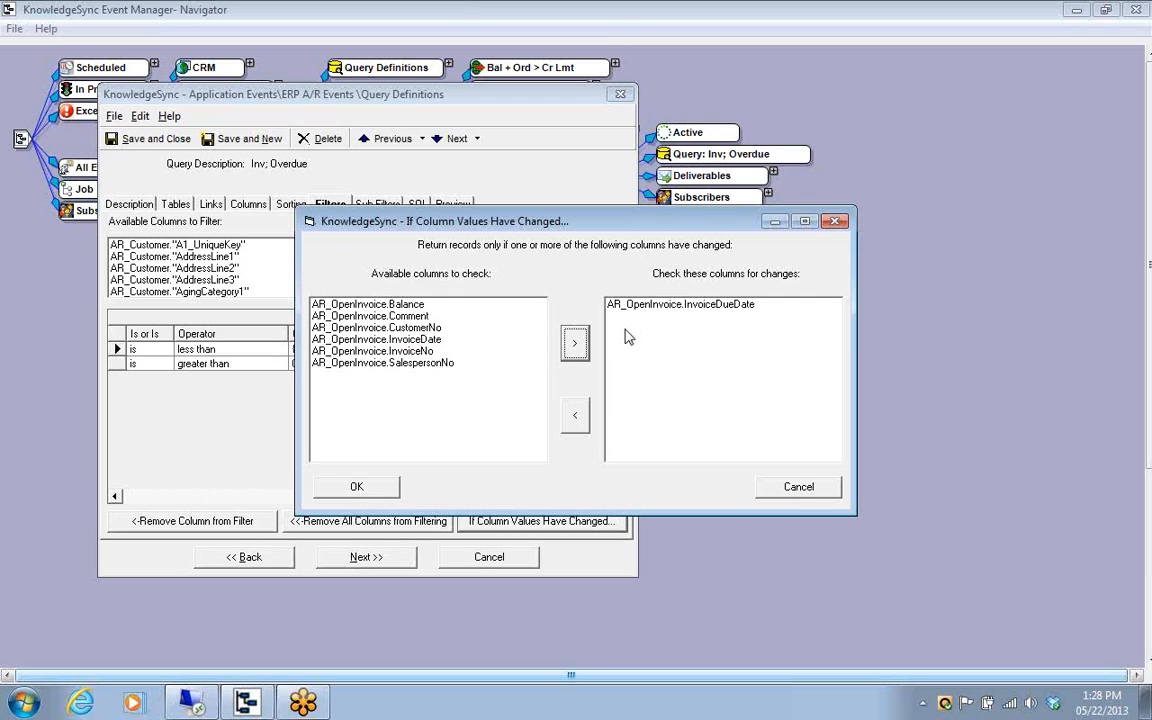
pyautogui.click(762, 486)
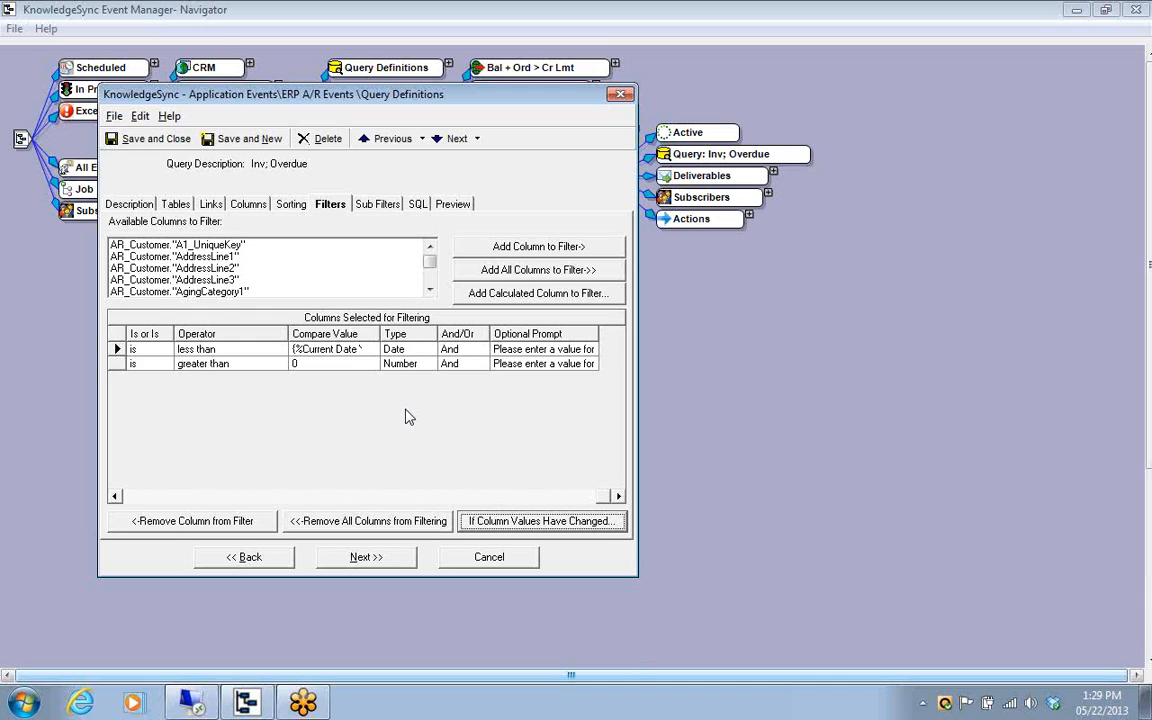
# Examine the SQL statement built for the query and revisit its filters and selected columns.
pyautogui.click(418, 205)
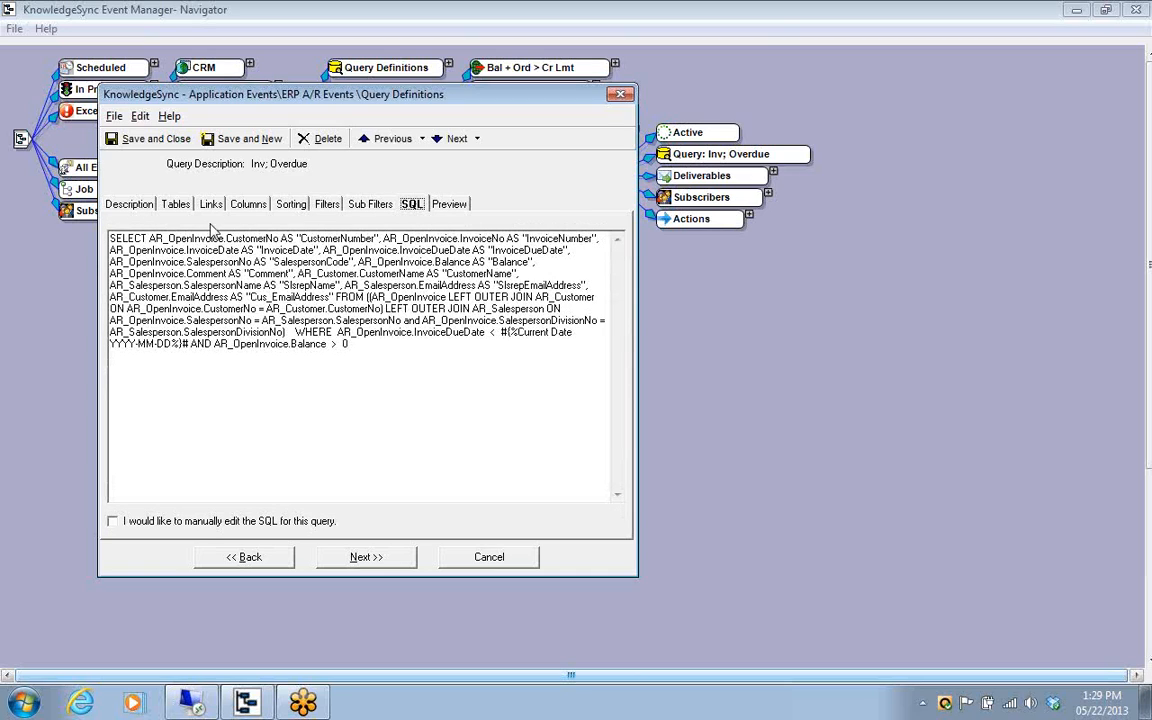
pyautogui.moveTo(115, 233); pyautogui.dragTo(410, 341)
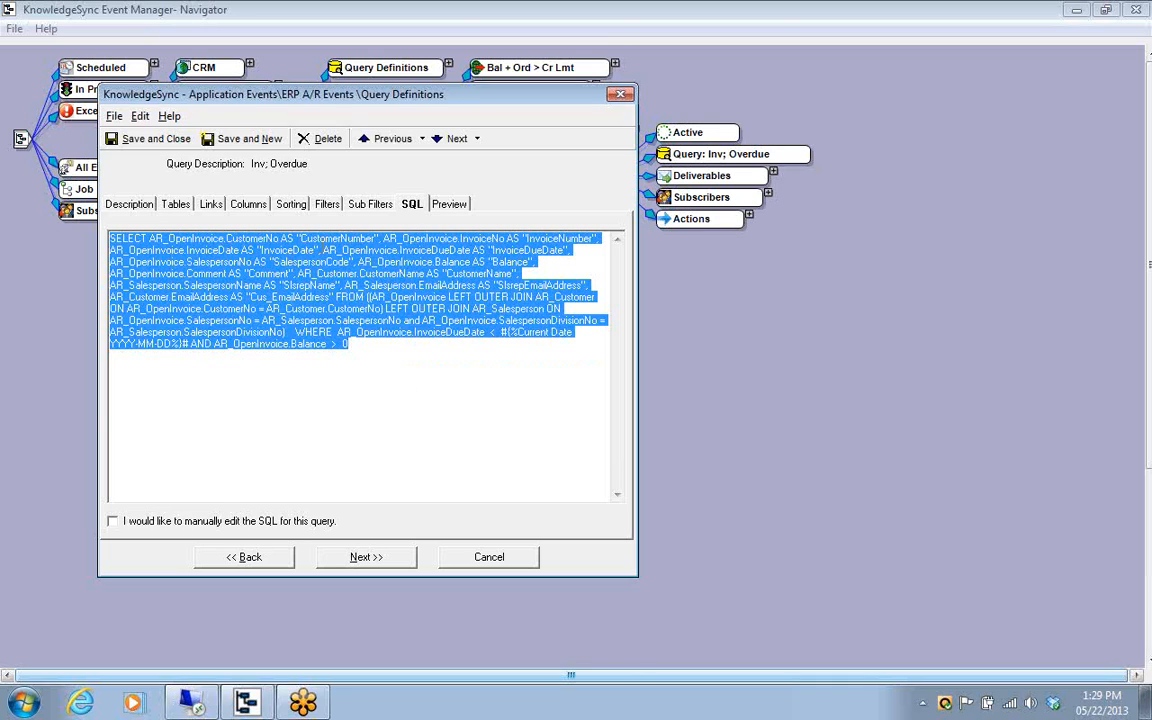
pyautogui.click(326, 205)
pyautogui.click(253, 205)
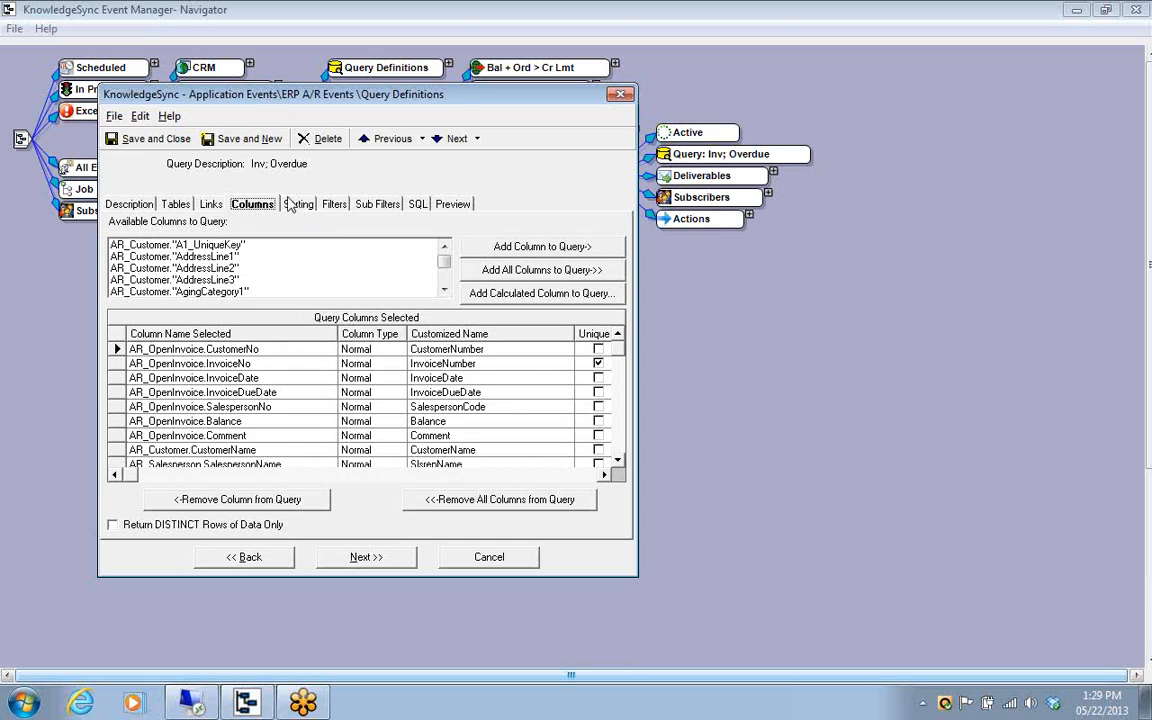
# Preview the query's overdue invoice records with the InvoiceDueDate column widened, and close the query without saving.
pyautogui.click(453, 205)
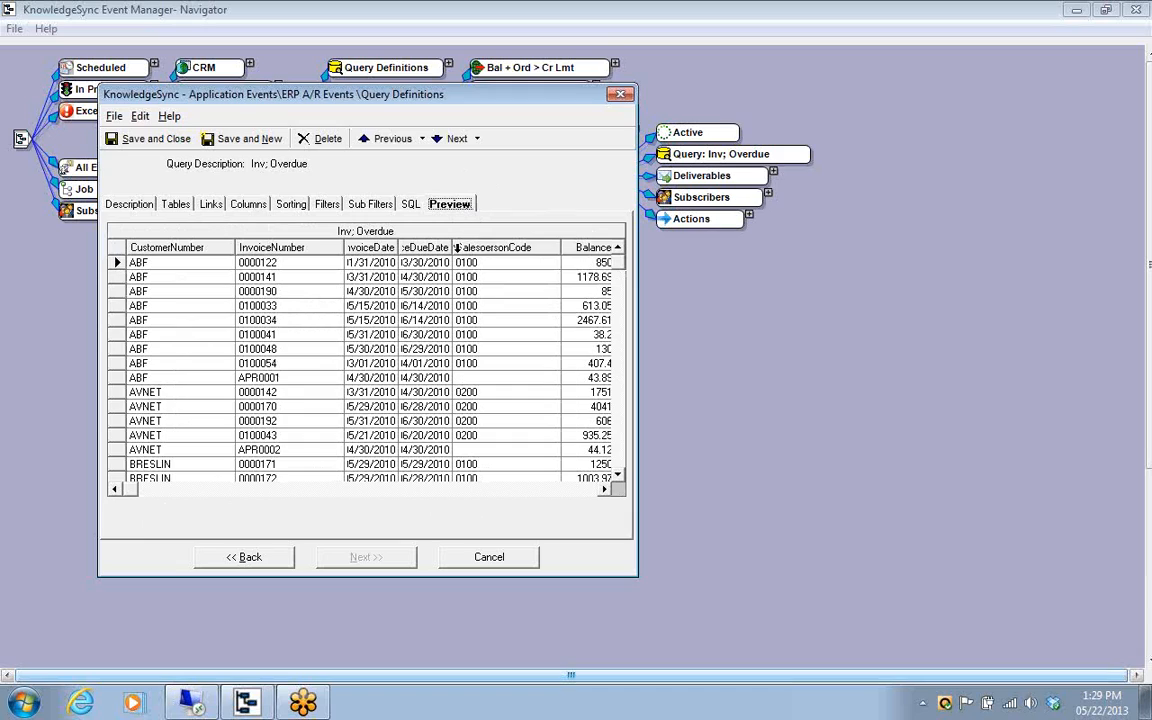
pyautogui.moveTo(453, 248); pyautogui.dragTo(507, 247)
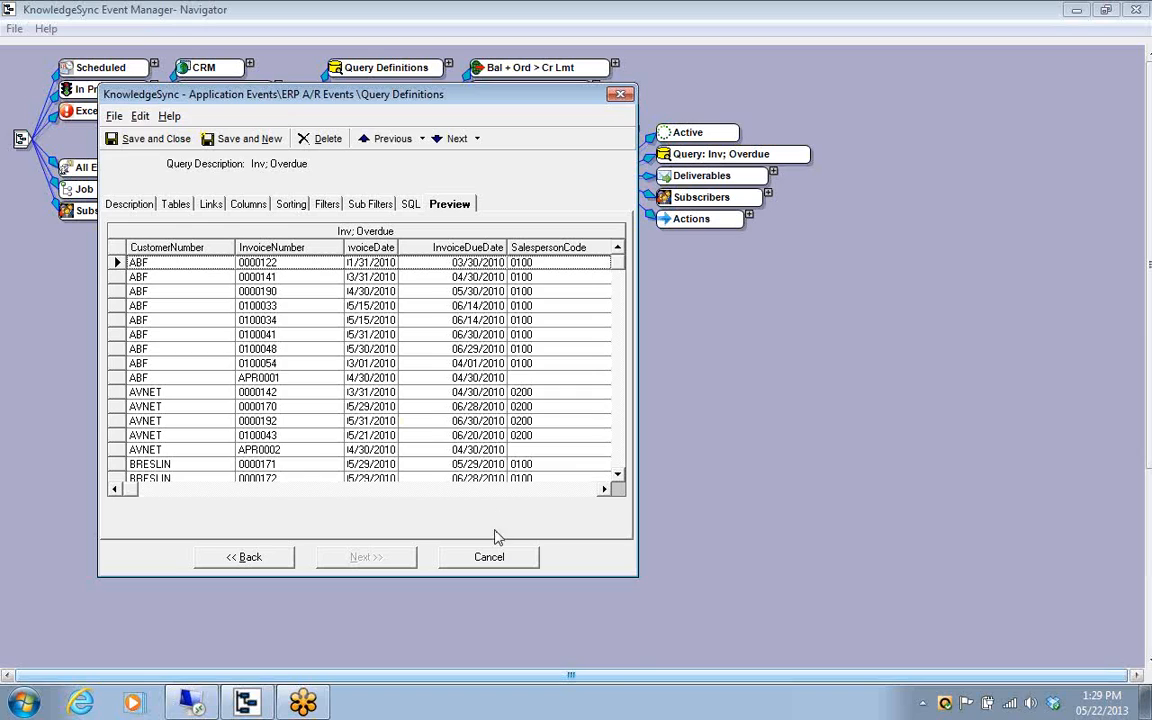
pyautogui.click(490, 558)
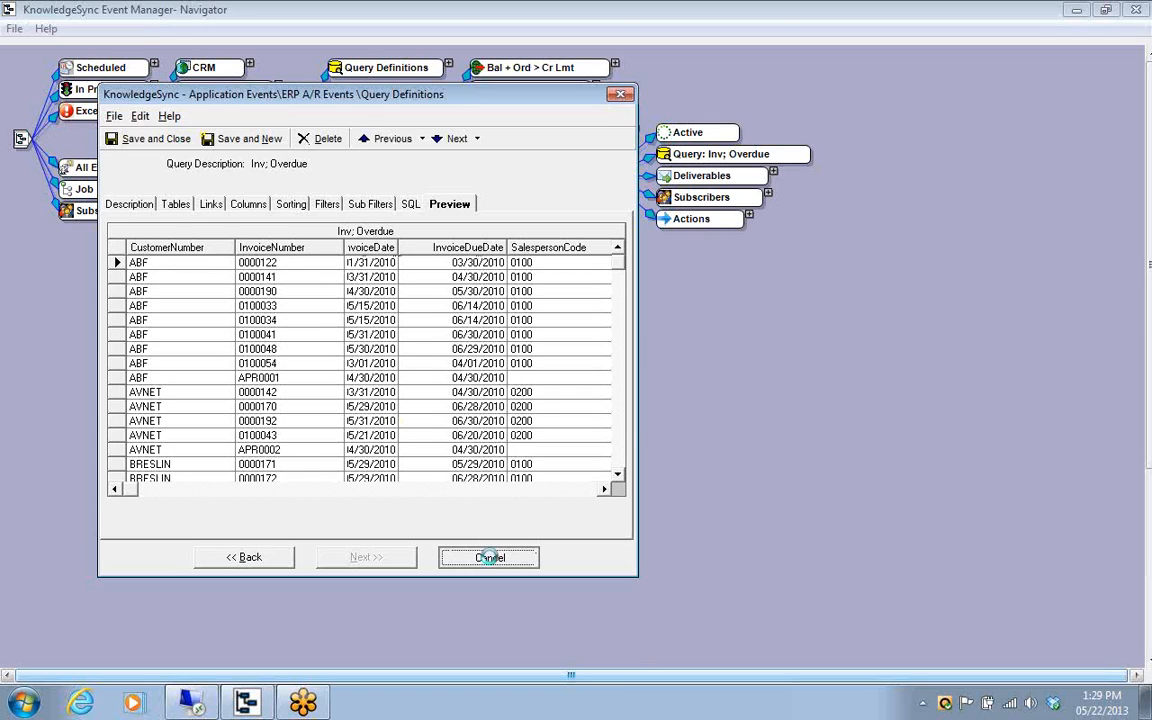
pyautogui.click(589, 370)
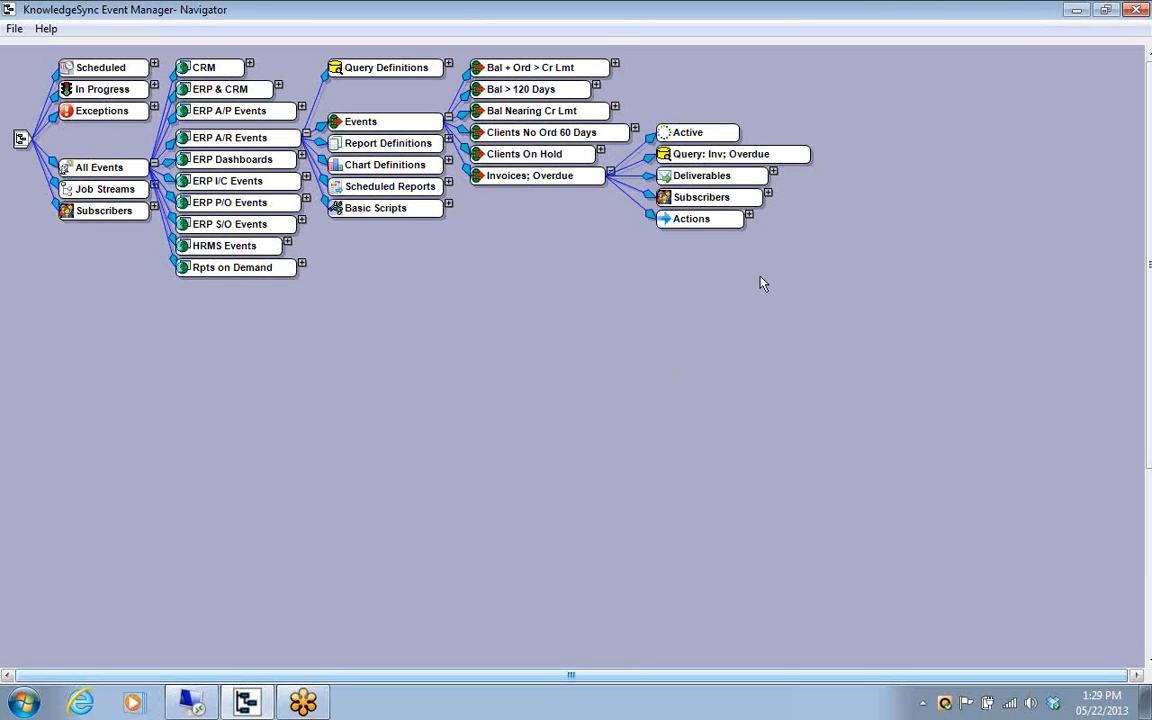
# List the deliverables of the Invoices; Overdue event and open its email message, AR; Open Invoices Overdue for Payment.
pyautogui.click(773, 174)
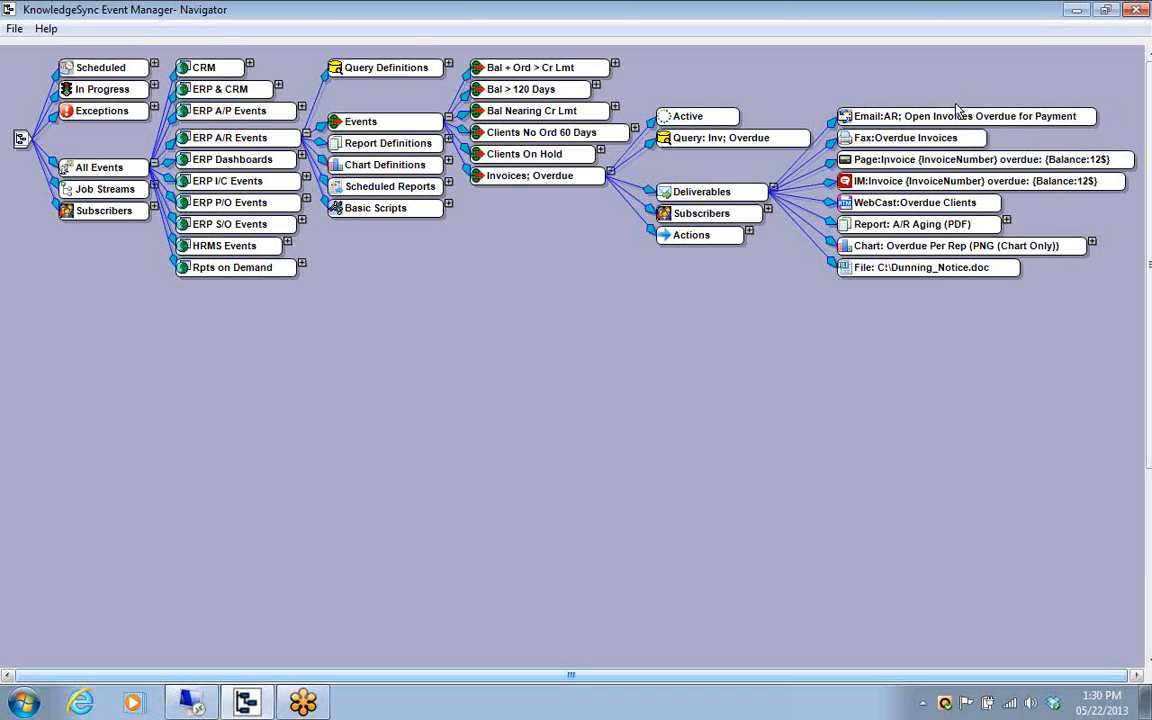
pyautogui.moveTo(963, 118)
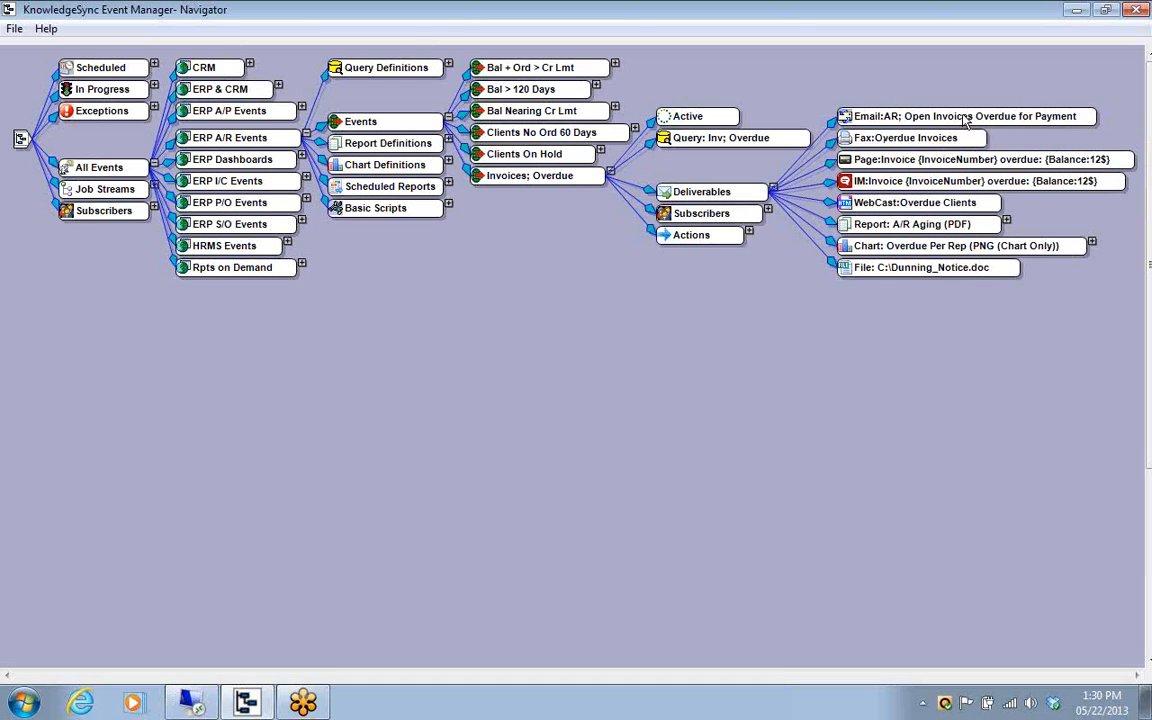
pyautogui.doubleClick(965, 117)
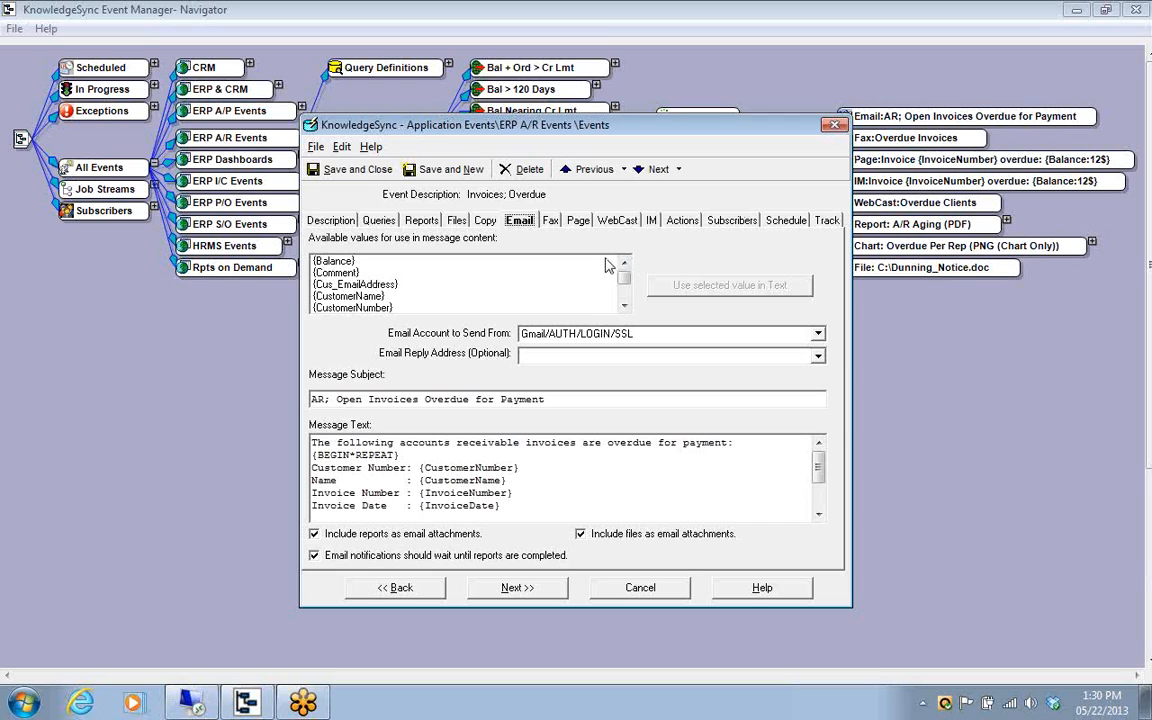
# Look through the values available for the email message content, such as Balance, CustomerName and CustomerNumber, without inserting any.
pyautogui.click(341, 263)
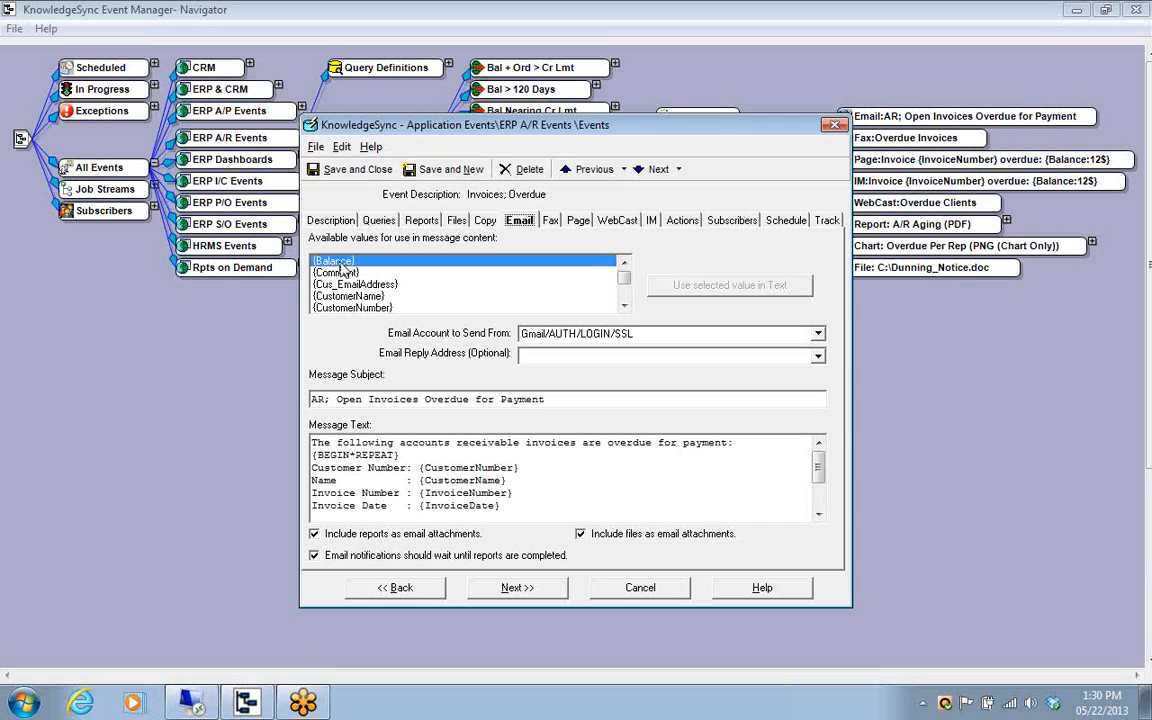
pyautogui.click(358, 296)
pyautogui.click(370, 308)
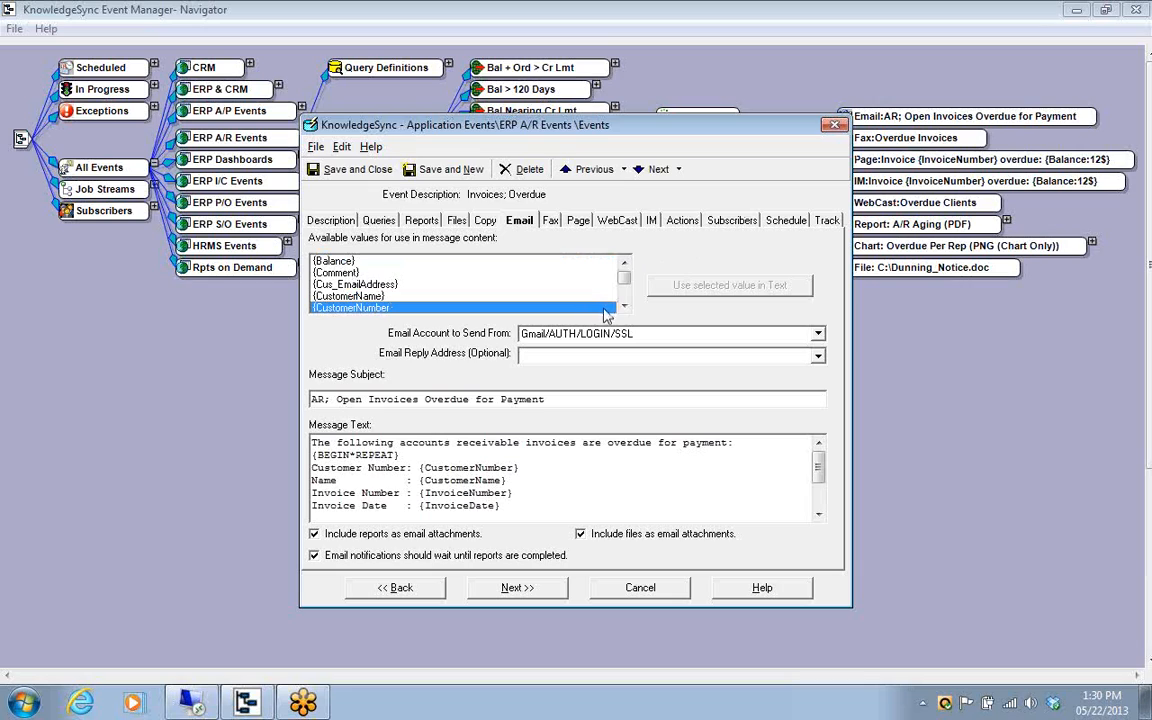
pyautogui.click(624, 306)
pyautogui.click(624, 306)
pyautogui.click(624, 306)
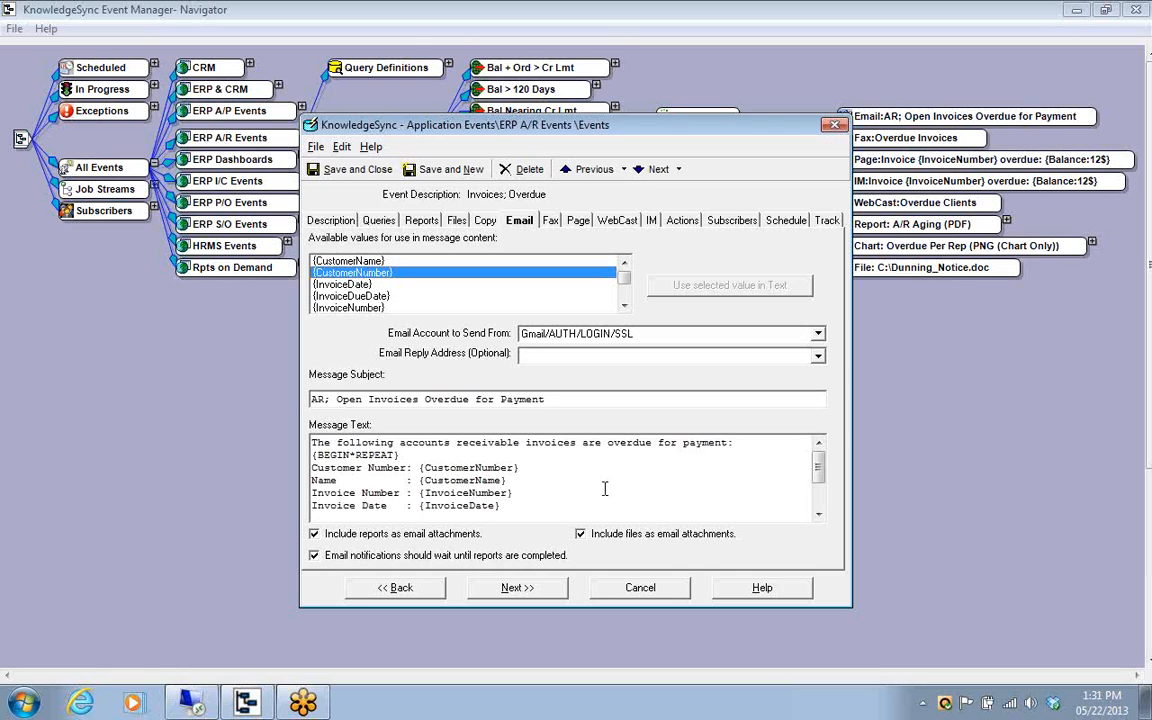
# Review the reports attached to the event and look through the output type choices for the A/R Aging report.
pyautogui.moveTo(762, 127); pyautogui.dragTo(708, 118)
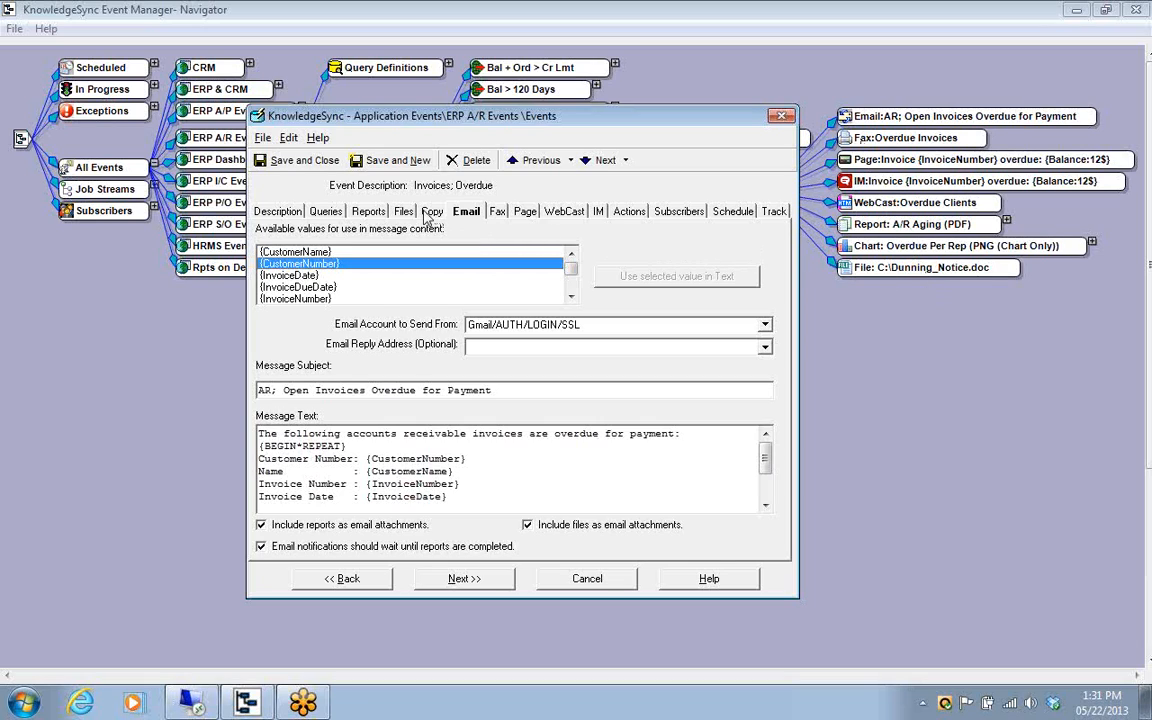
pyautogui.click(373, 213)
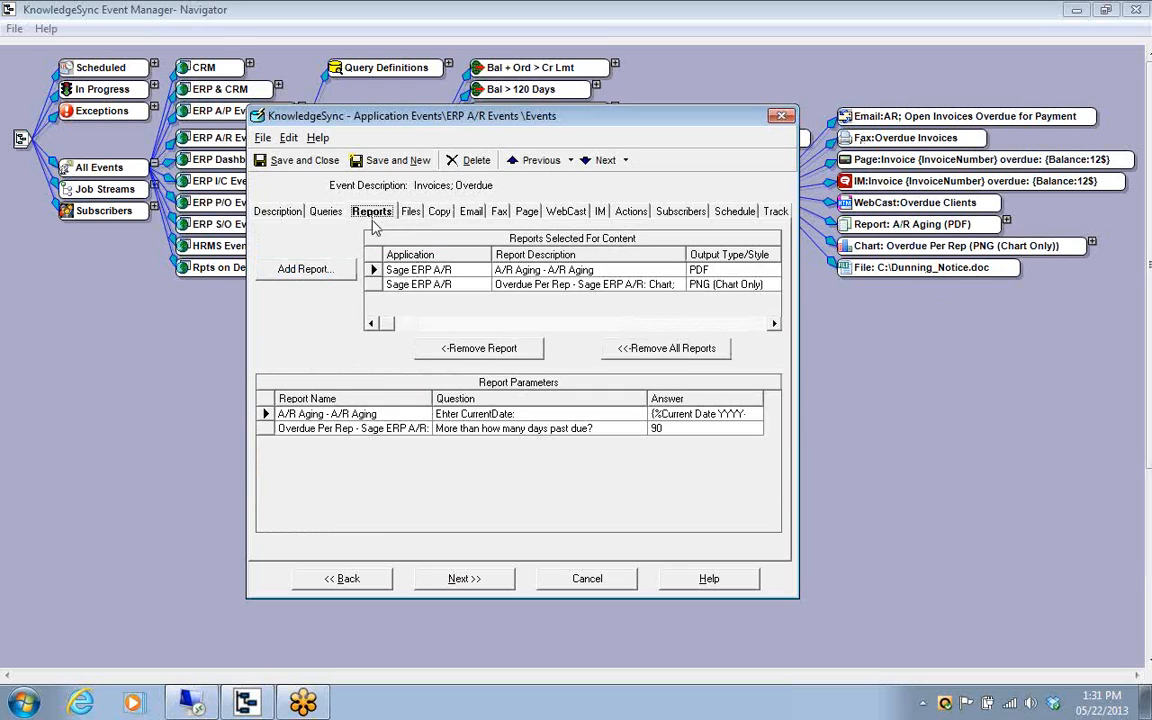
pyautogui.click(372, 269)
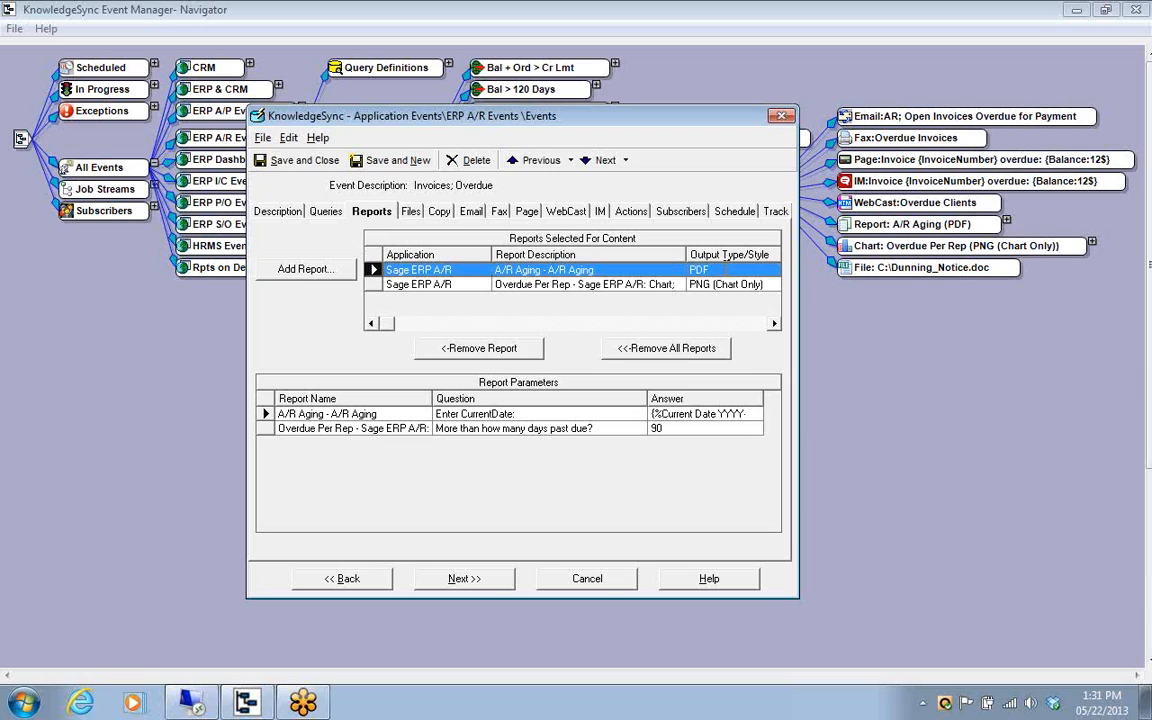
pyautogui.click(726, 270)
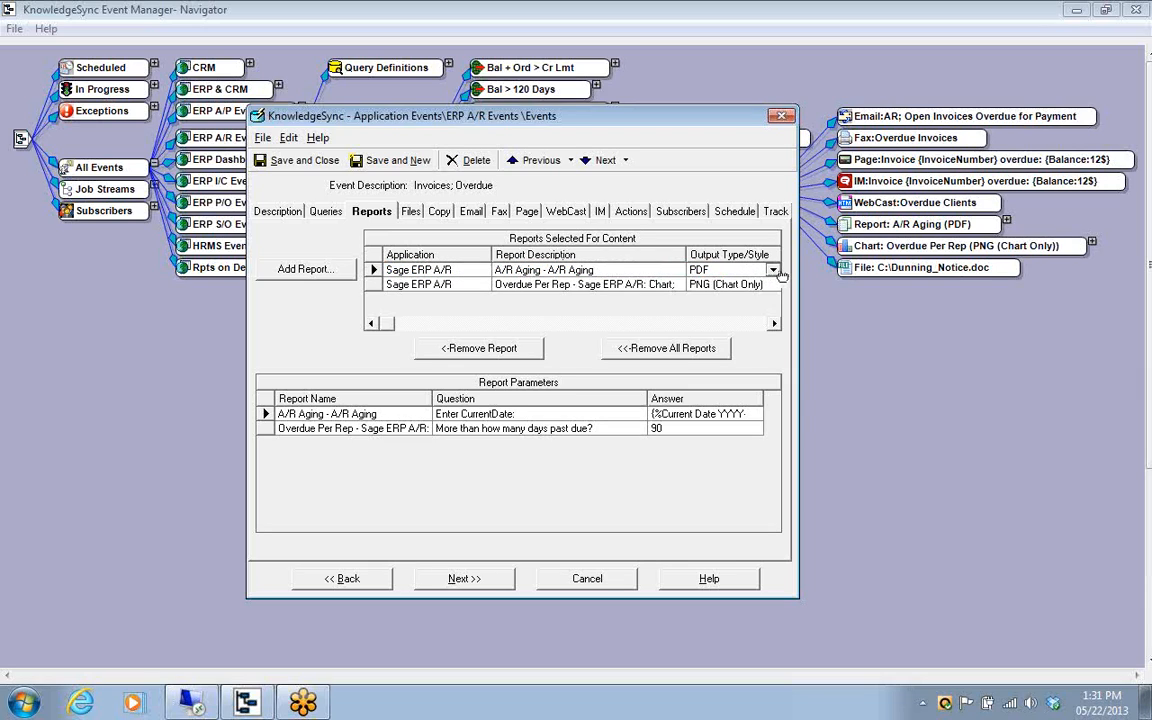
pyautogui.click(774, 272)
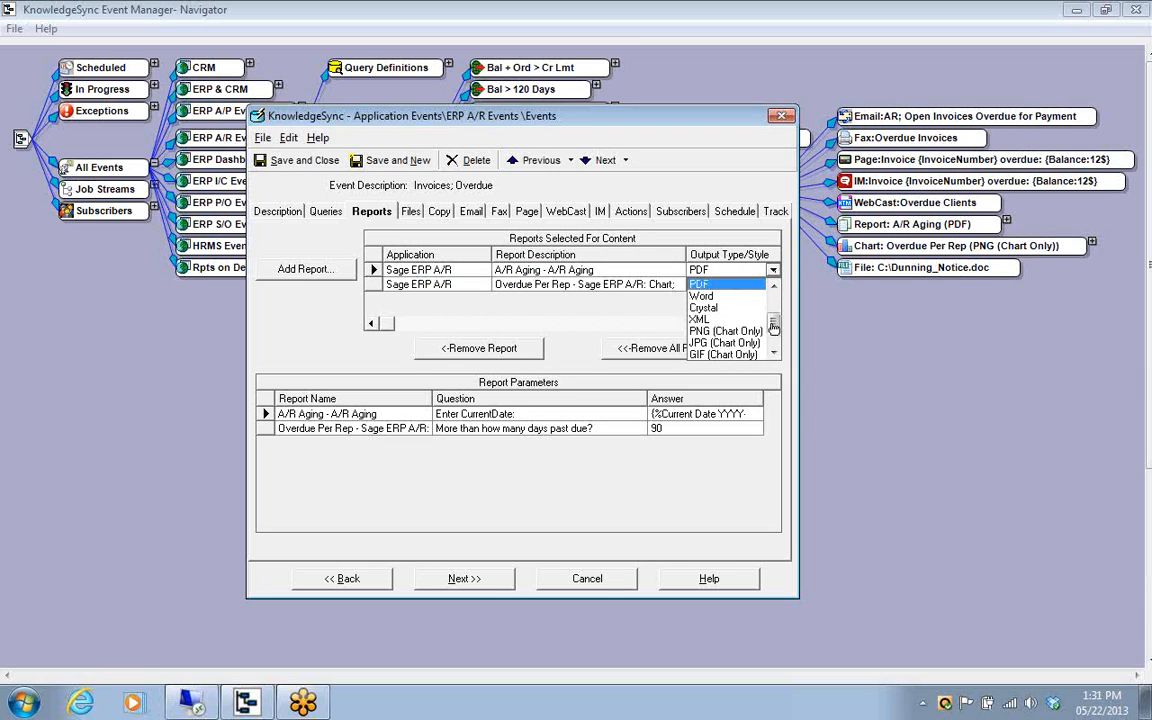
pyautogui.scroll(2, 774, 314)
pyautogui.scroll(2, 775, 315)
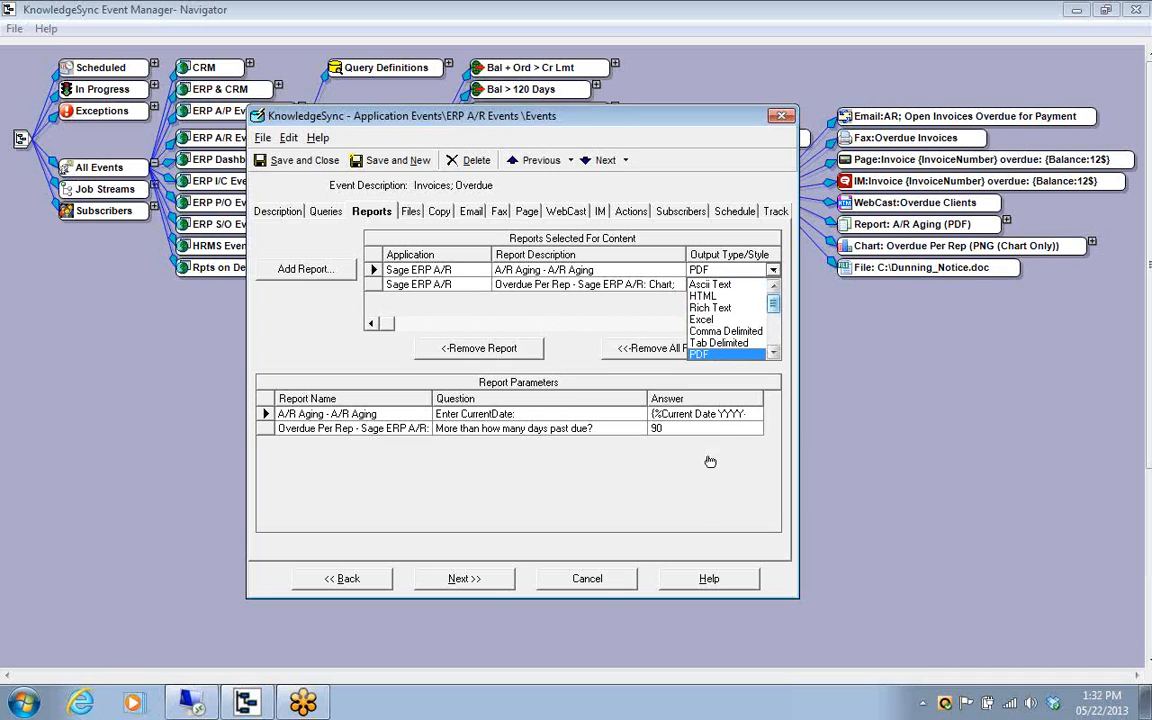
# Close the Invoices; Overdue event's report settings without saving changes.
pyautogui.click(587, 580)
pyautogui.click(587, 580)
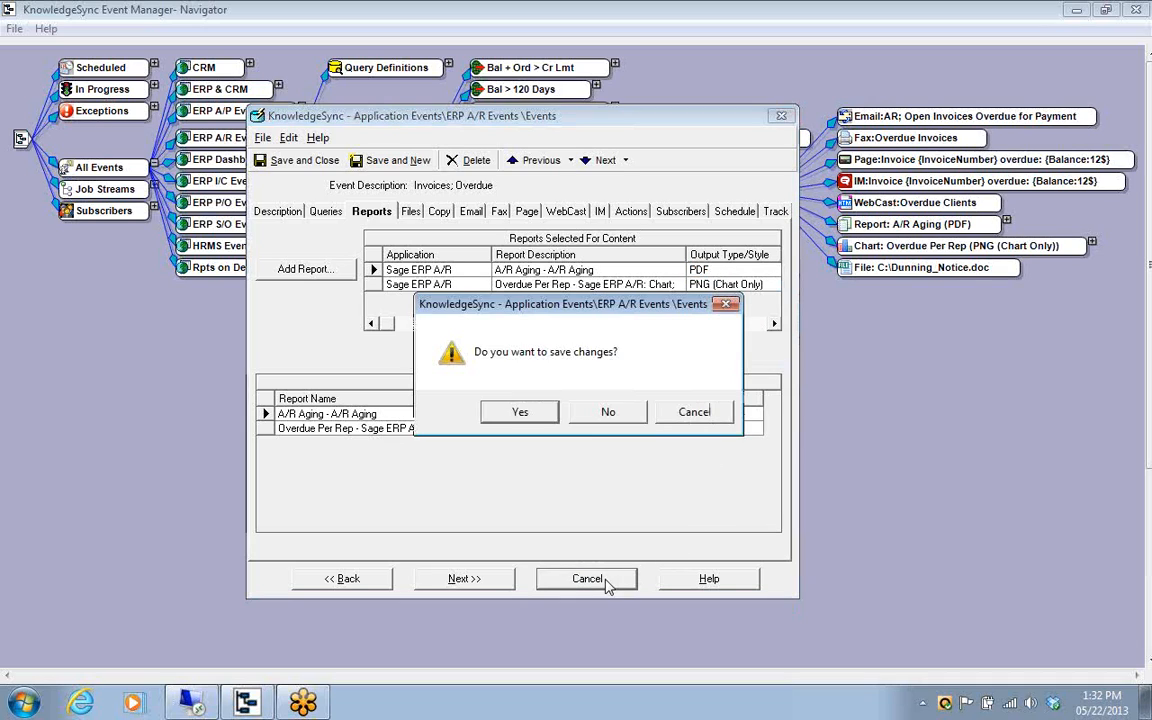
pyautogui.click(611, 414)
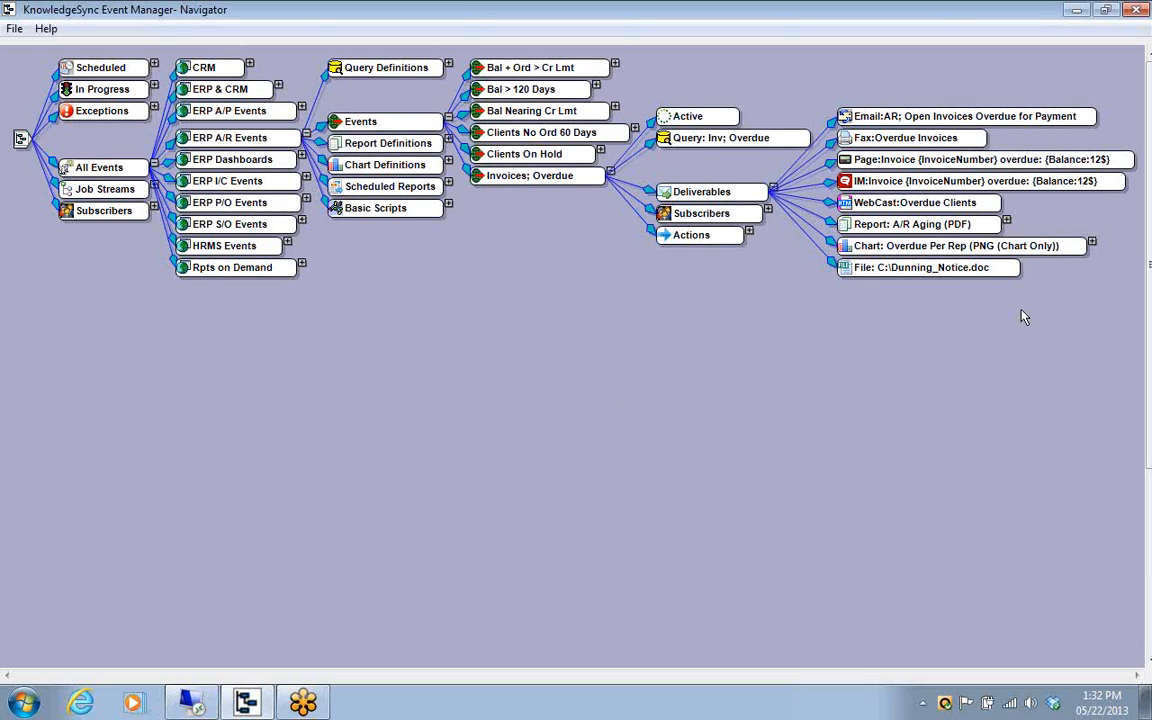
# Open the Overdue Per Rep chart definition from the deliverables and look through the chart types, keeping Bar.
pyautogui.rightClick(1052, 248)
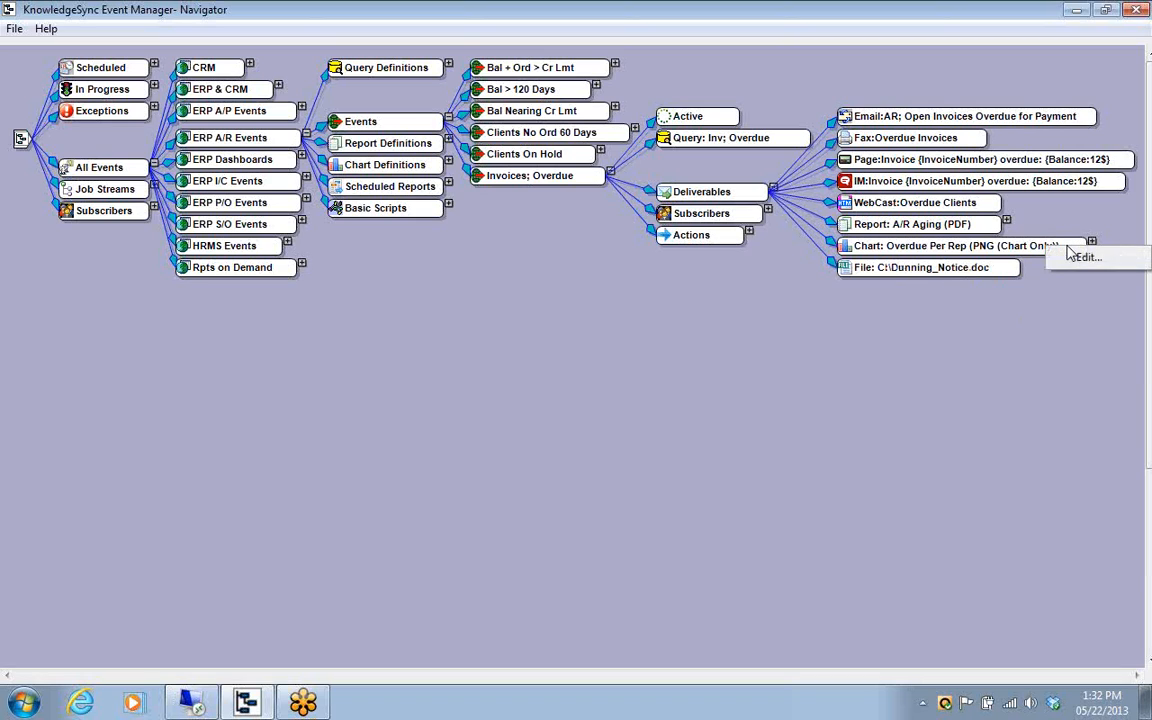
pyautogui.click(1085, 258)
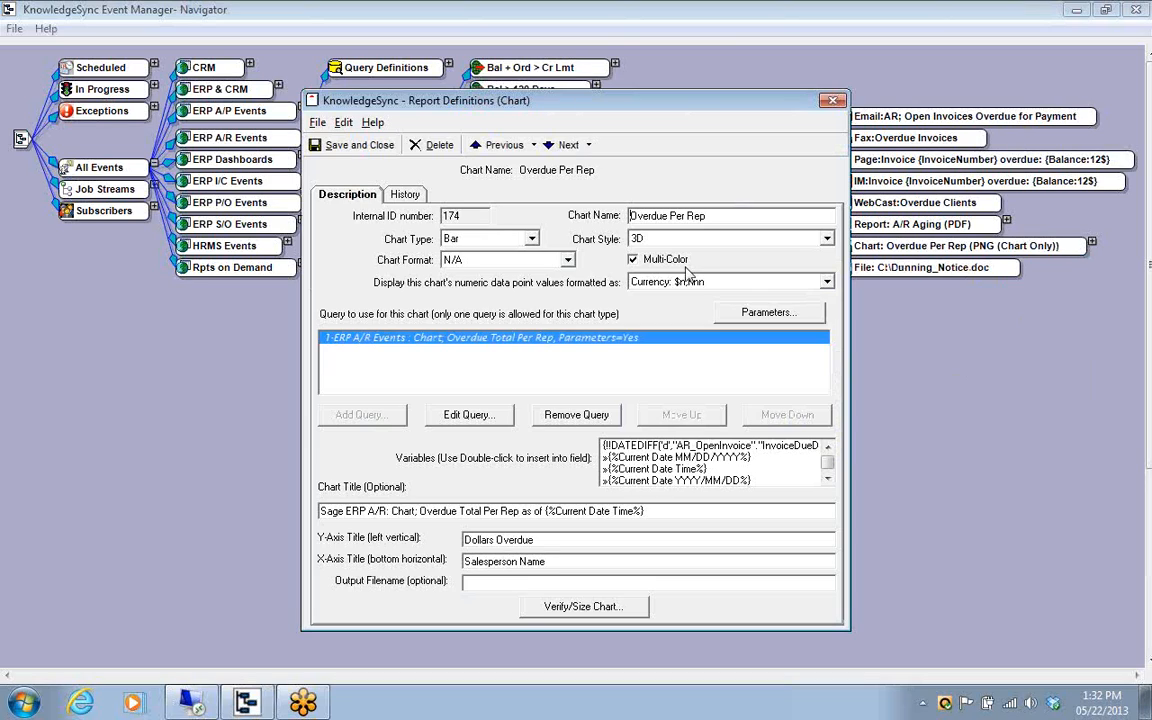
pyautogui.click(532, 240)
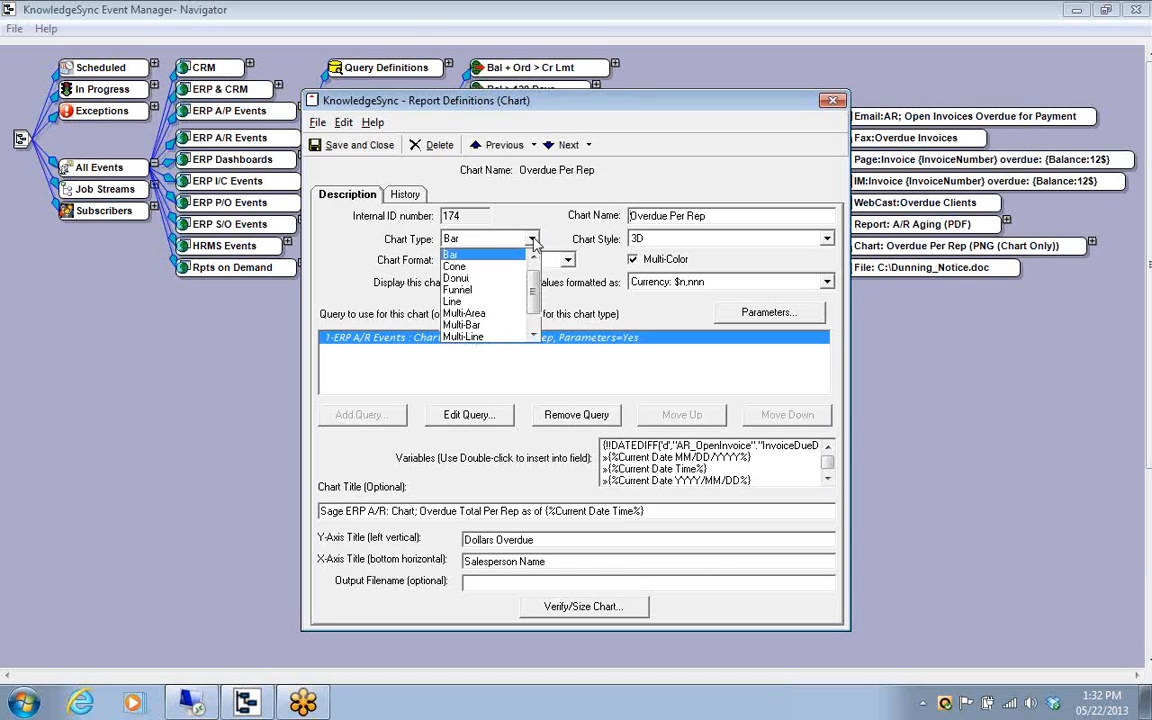
pyautogui.click(533, 240)
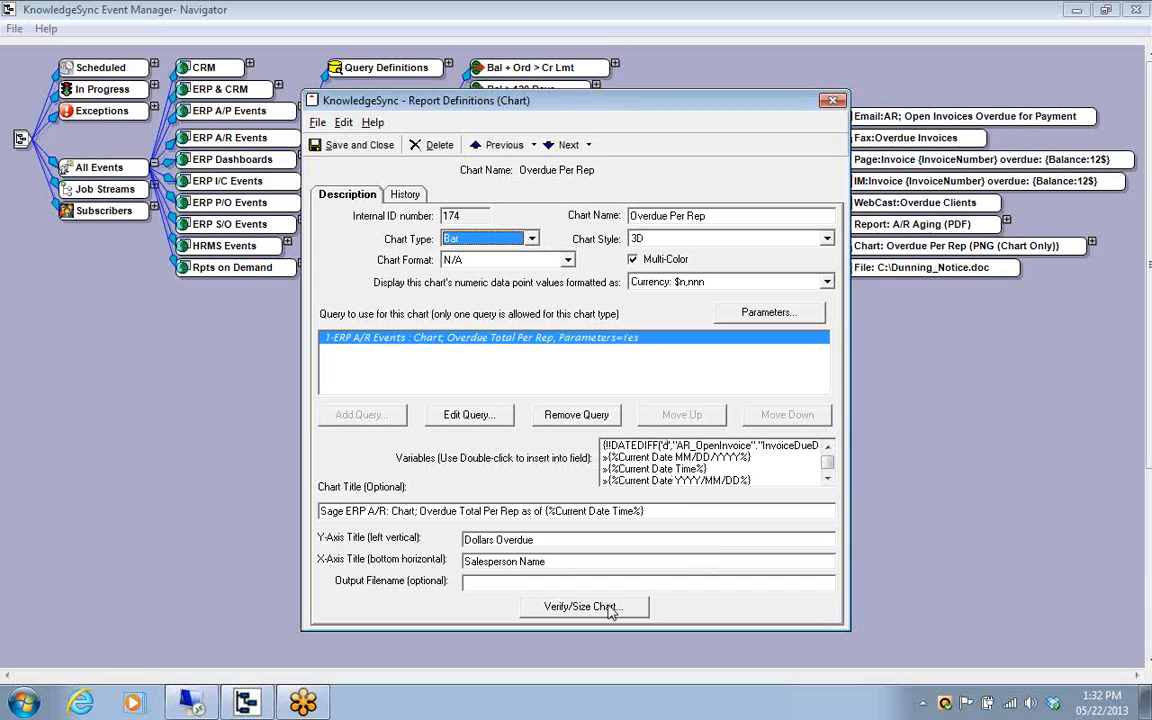
# Preview the Overdue Per Rep chart for more than 30 days past due, and close the chart definition without saving.
pyautogui.click(583, 607)
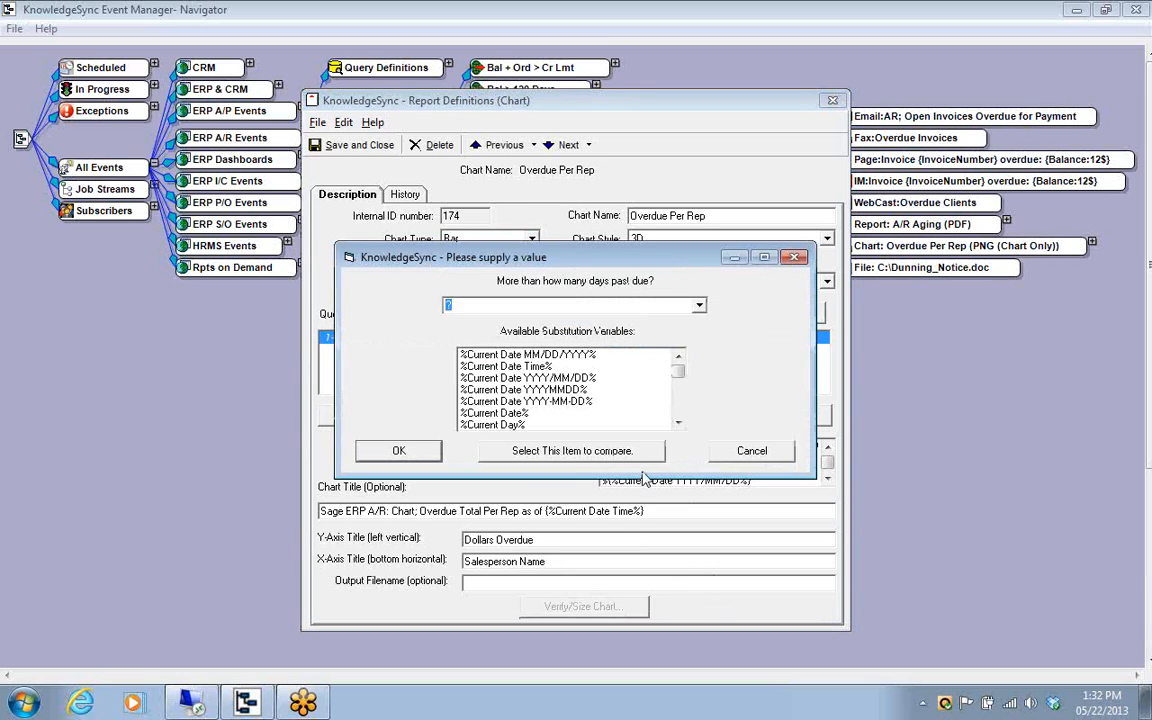
pyautogui.write('30')
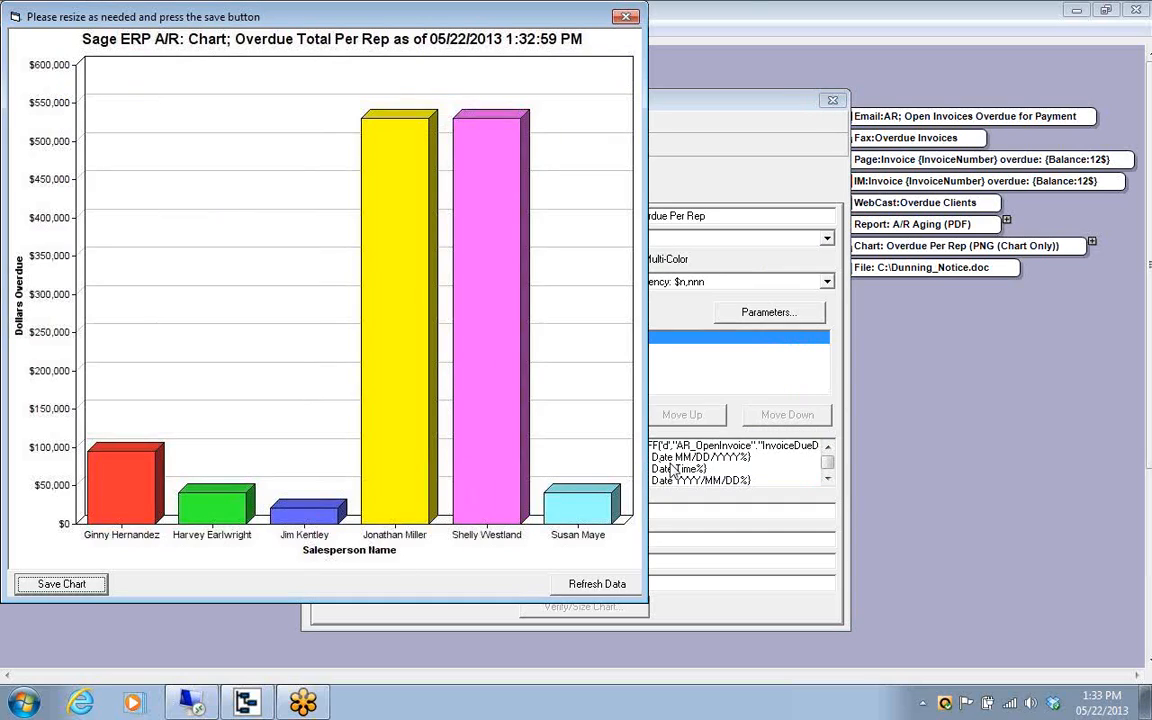
pyautogui.click(627, 18)
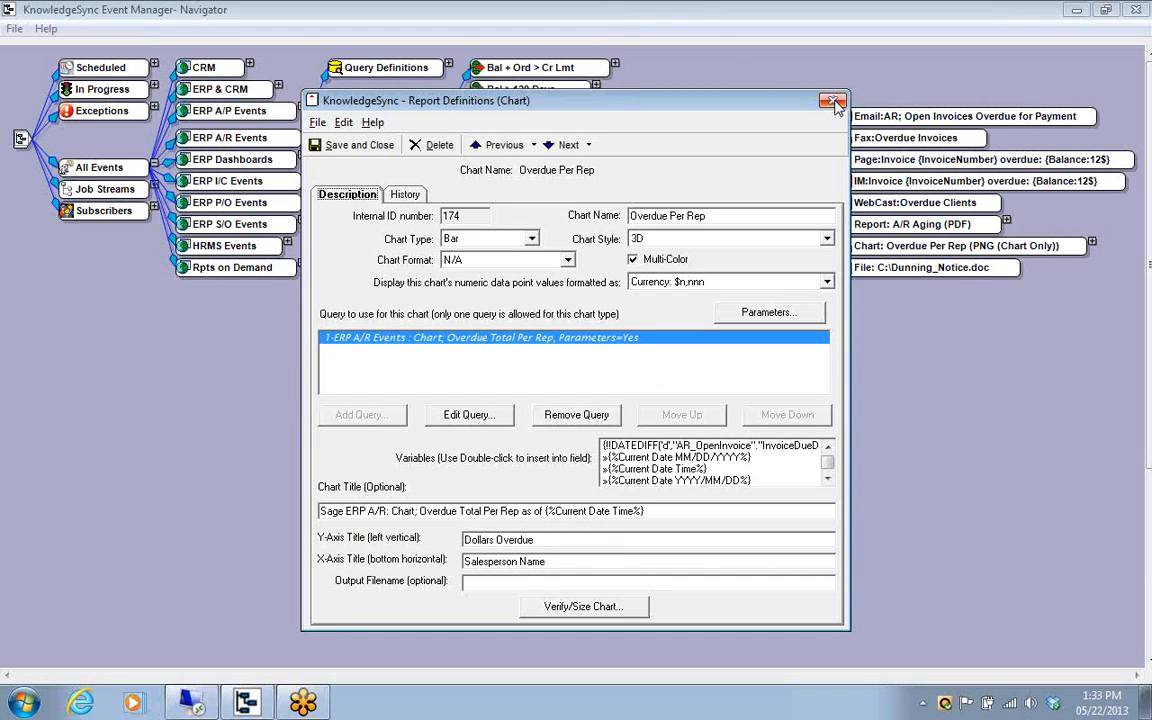
pyautogui.click(832, 100)
pyautogui.click(593, 412)
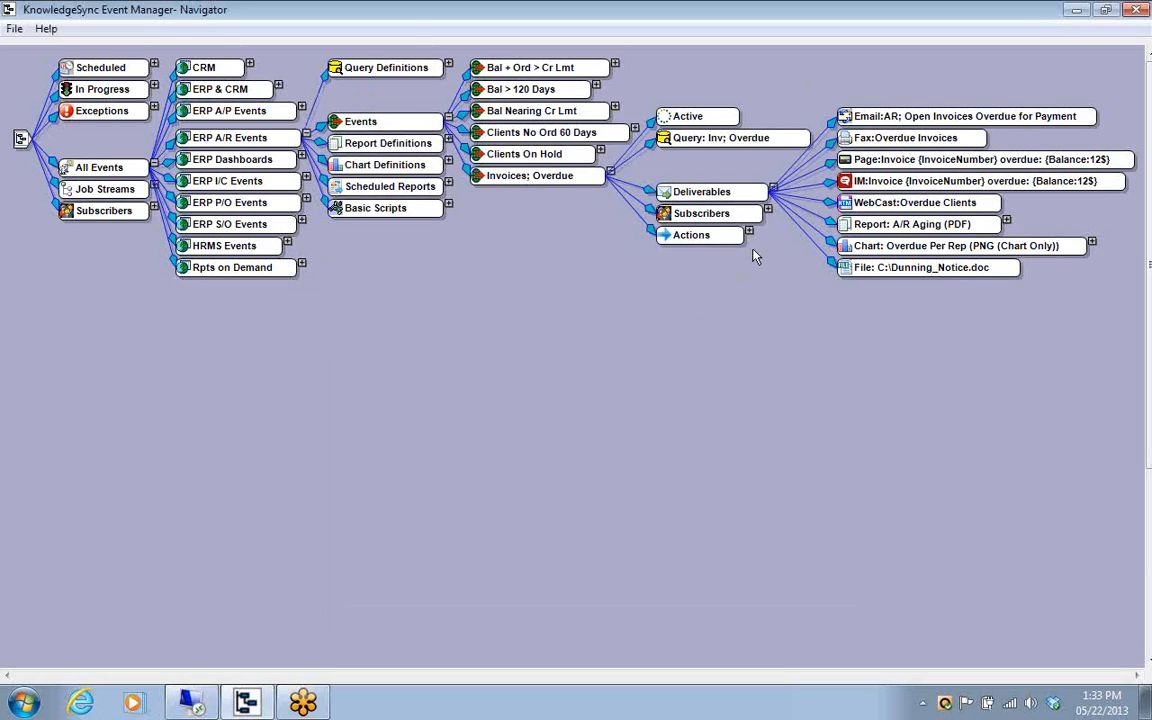
# Collapse the deliverables and review the subscribers of the Invoices; Overdue event.
pyautogui.click(774, 188)
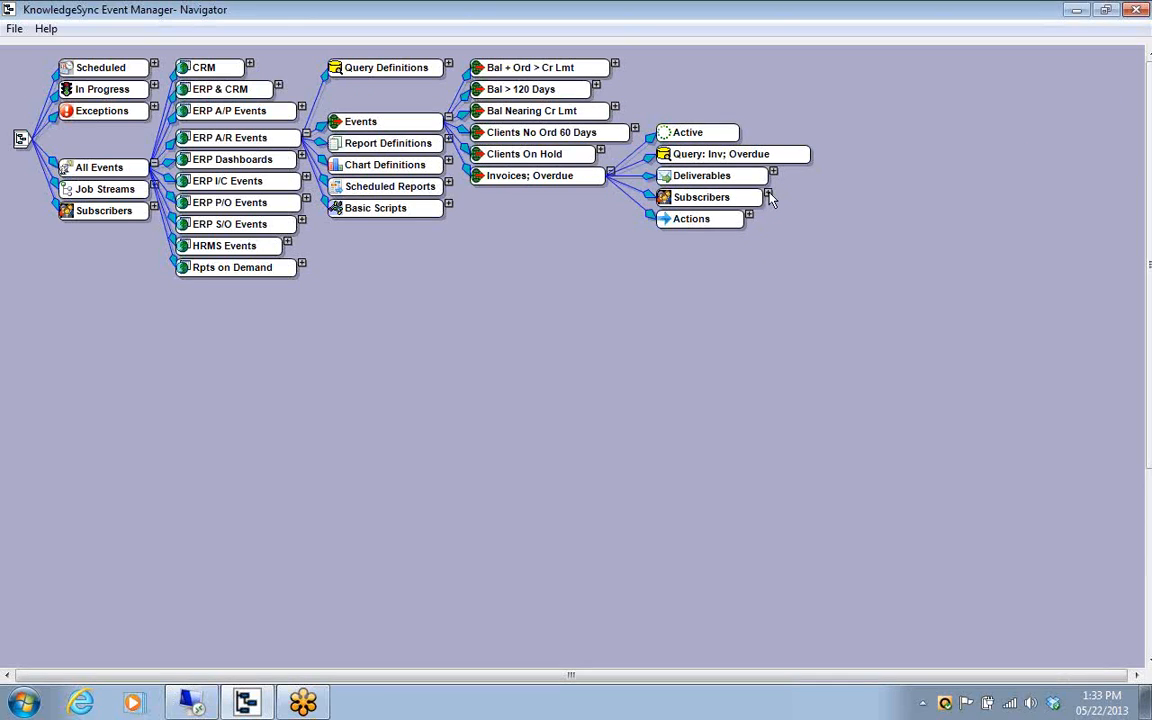
pyautogui.click(768, 193)
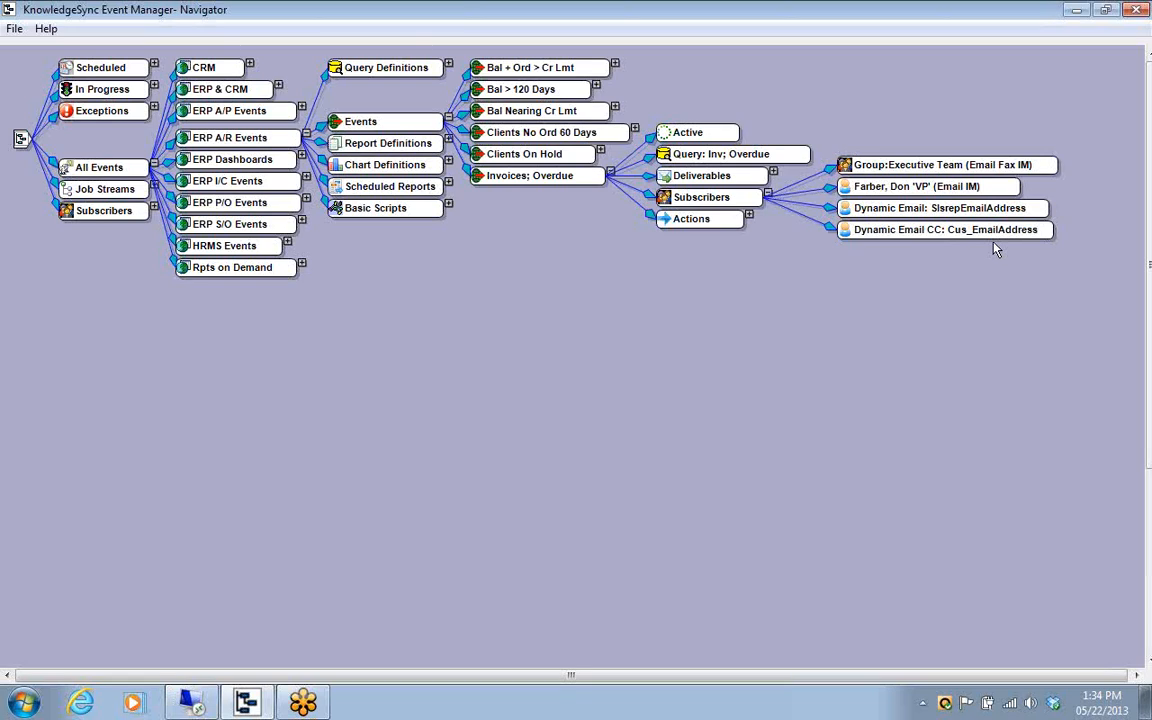
pyautogui.click(768, 193)
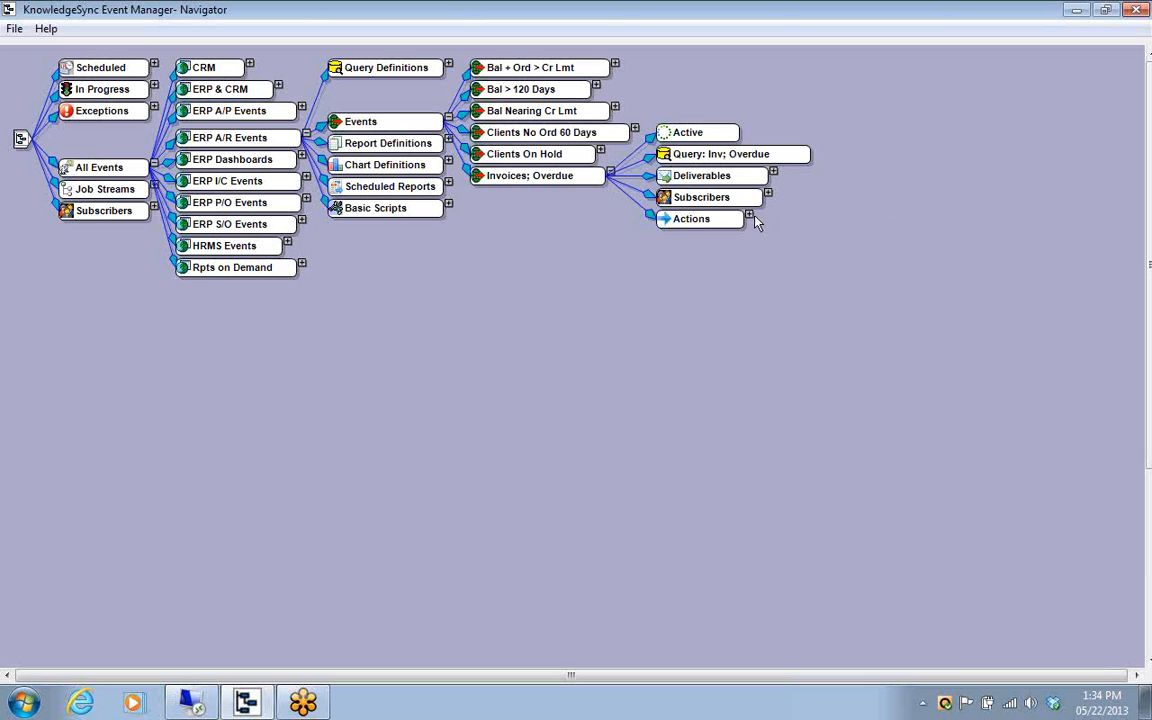
# Review the full list of actions attached to the Invoices; Overdue event, and collapse it.
pyautogui.click(749, 215)
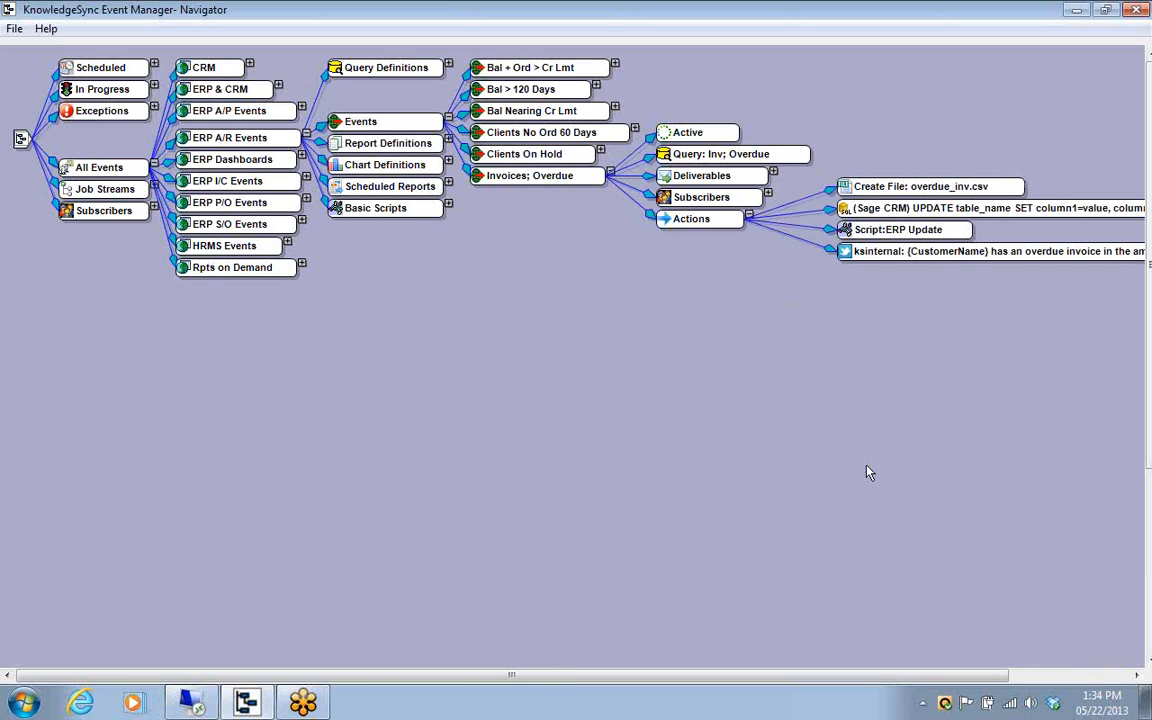
pyautogui.moveTo(935, 676); pyautogui.dragTo(1028, 678)
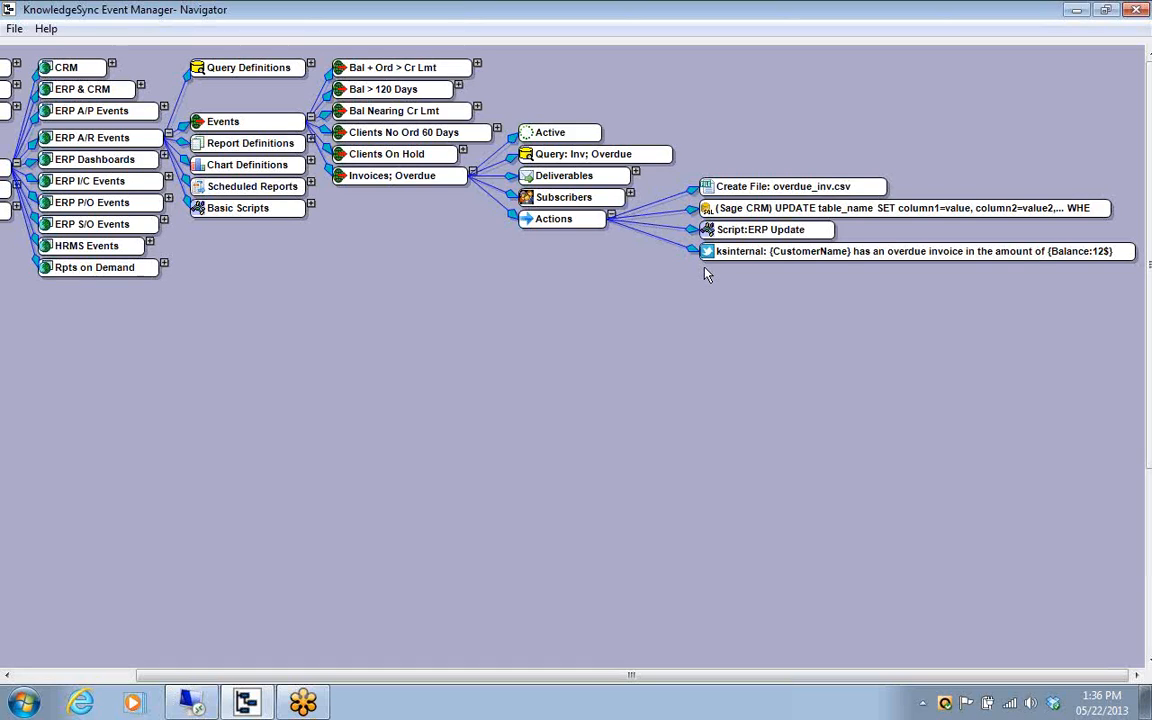
pyautogui.click(611, 215)
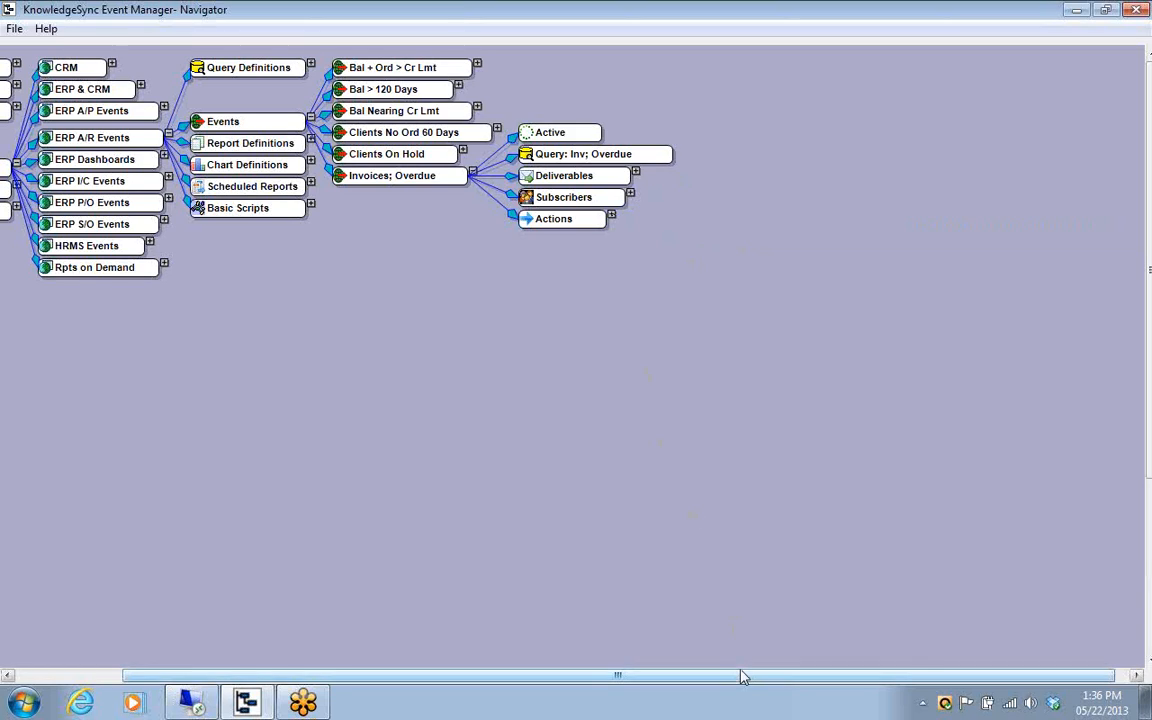
pyautogui.moveTo(743, 677); pyautogui.dragTo(596, 694)
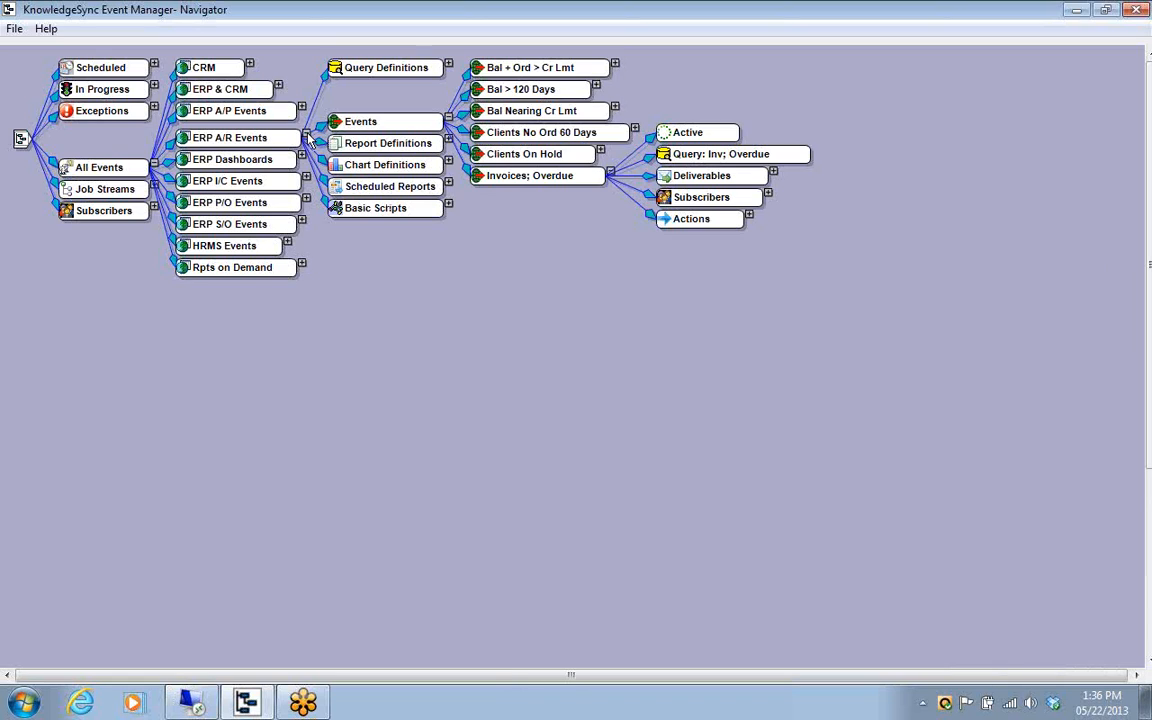
# Collapse ERP A/R Events and review the events listed under ERP Dashboards.
pyautogui.click(307, 137)
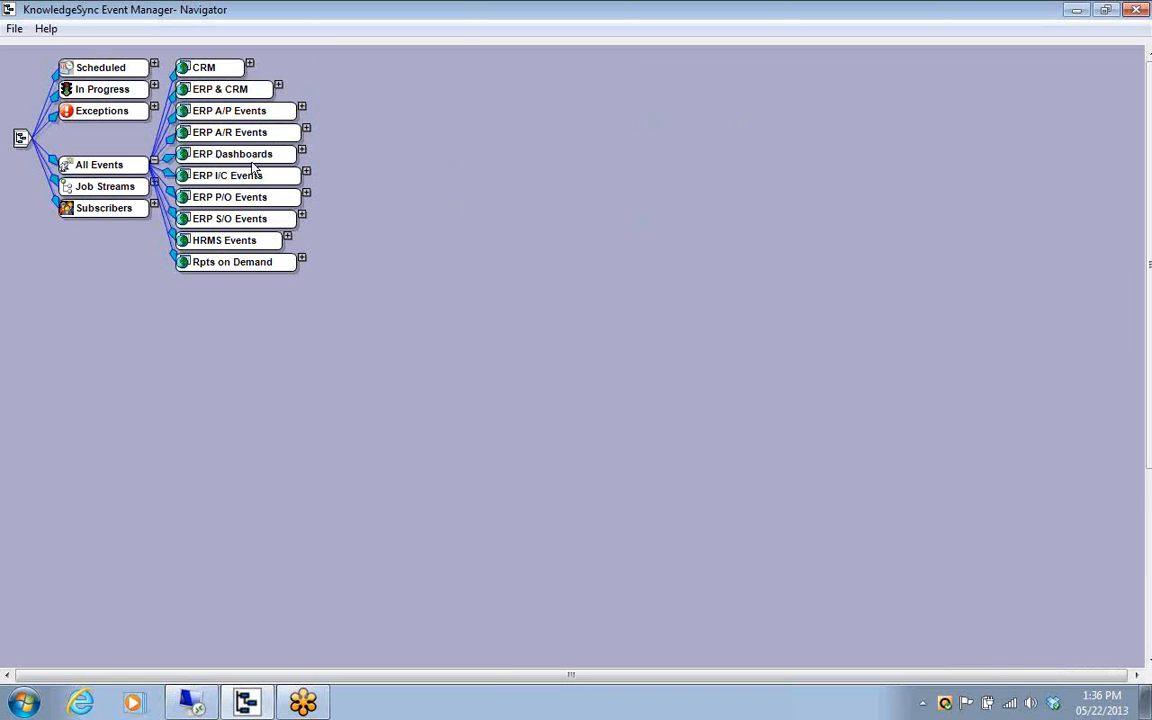
pyautogui.click(302, 150)
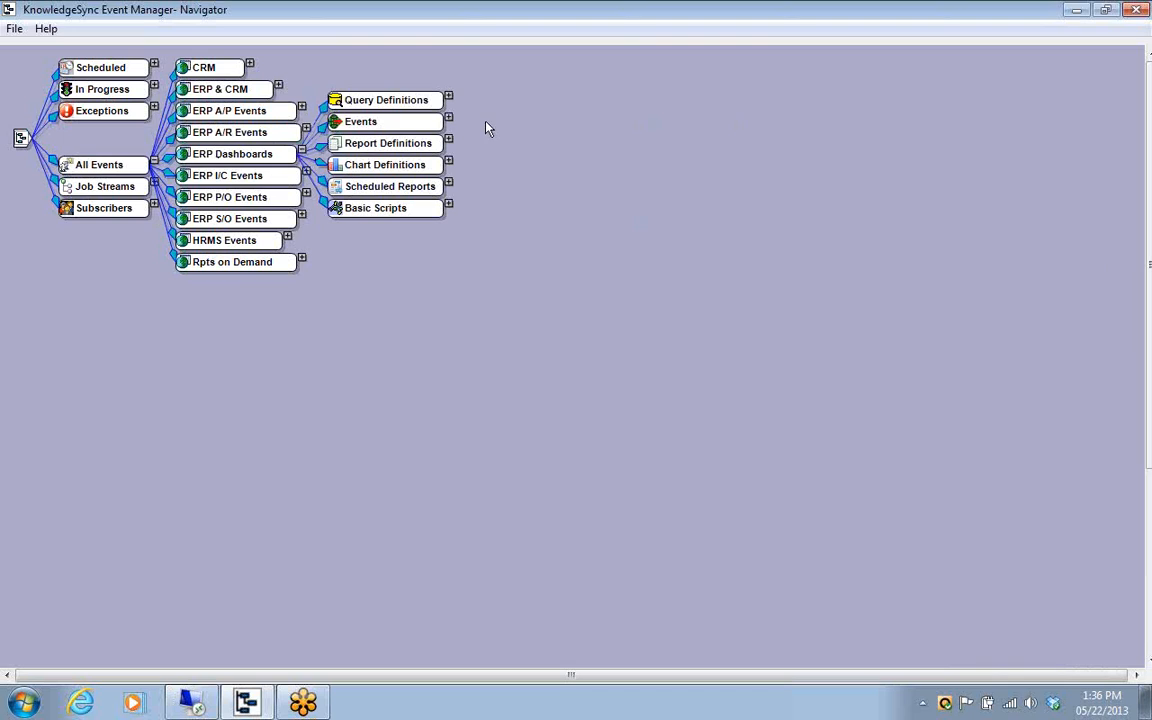
pyautogui.click(448, 118)
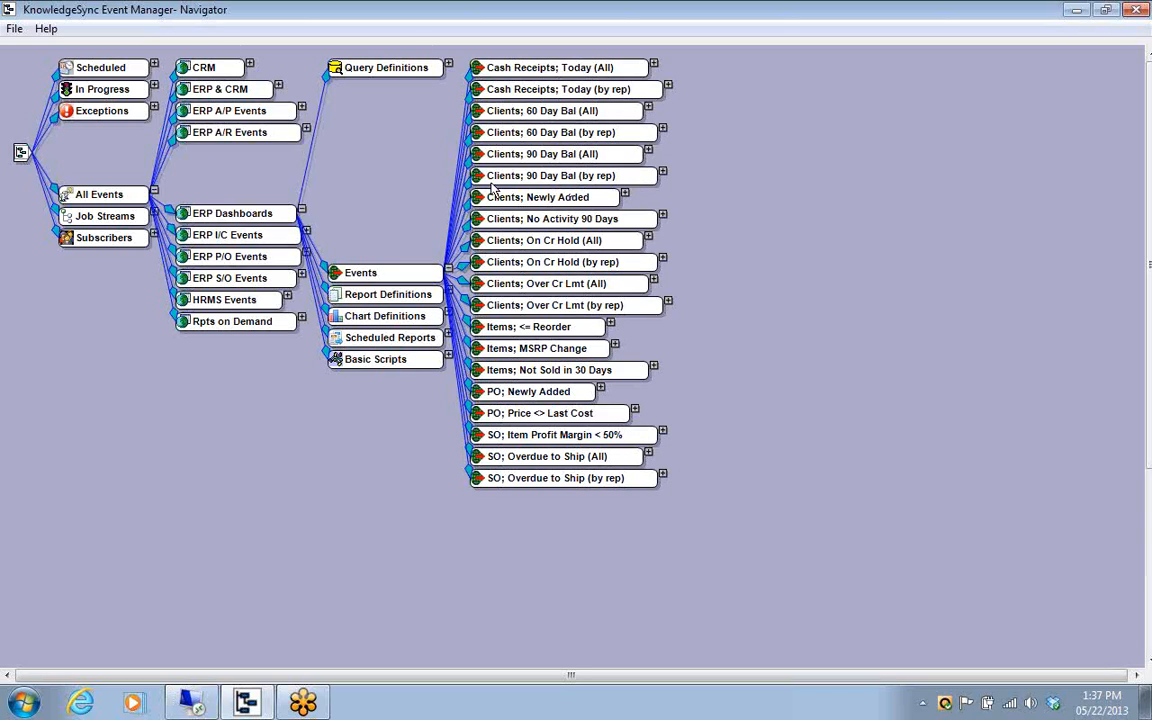
pyautogui.click(301, 213)
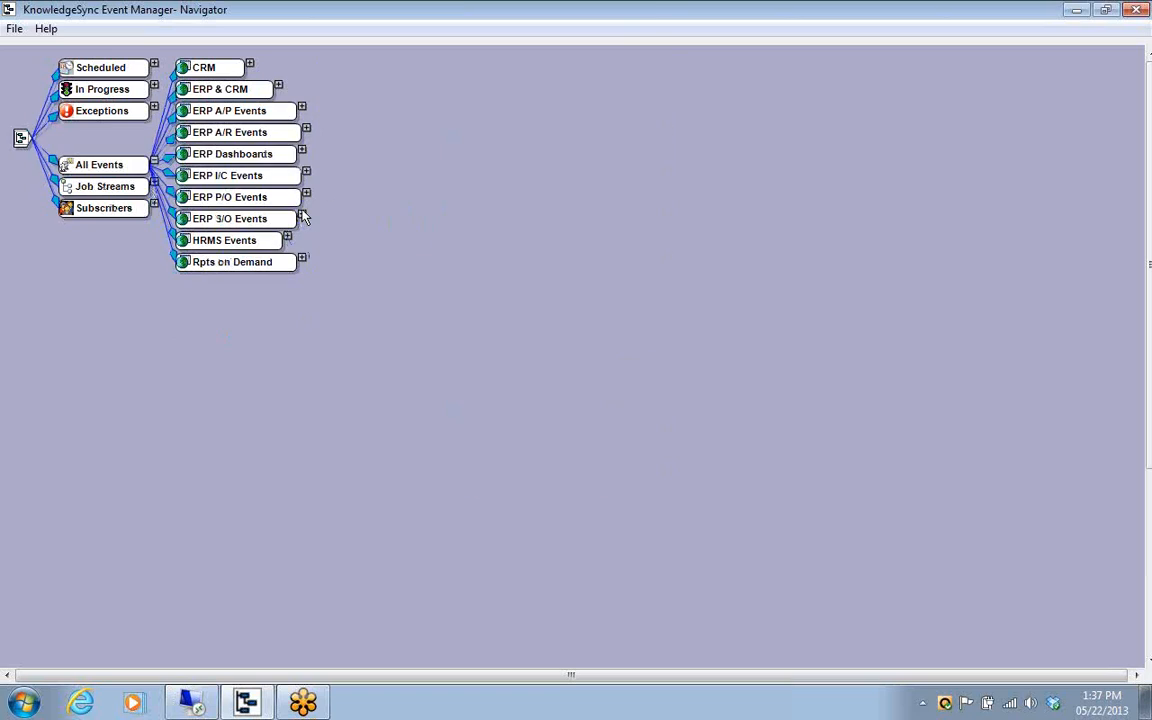
# Collapse All Events and review the events in the New Employee Processing job stream.
pyautogui.click(155, 164)
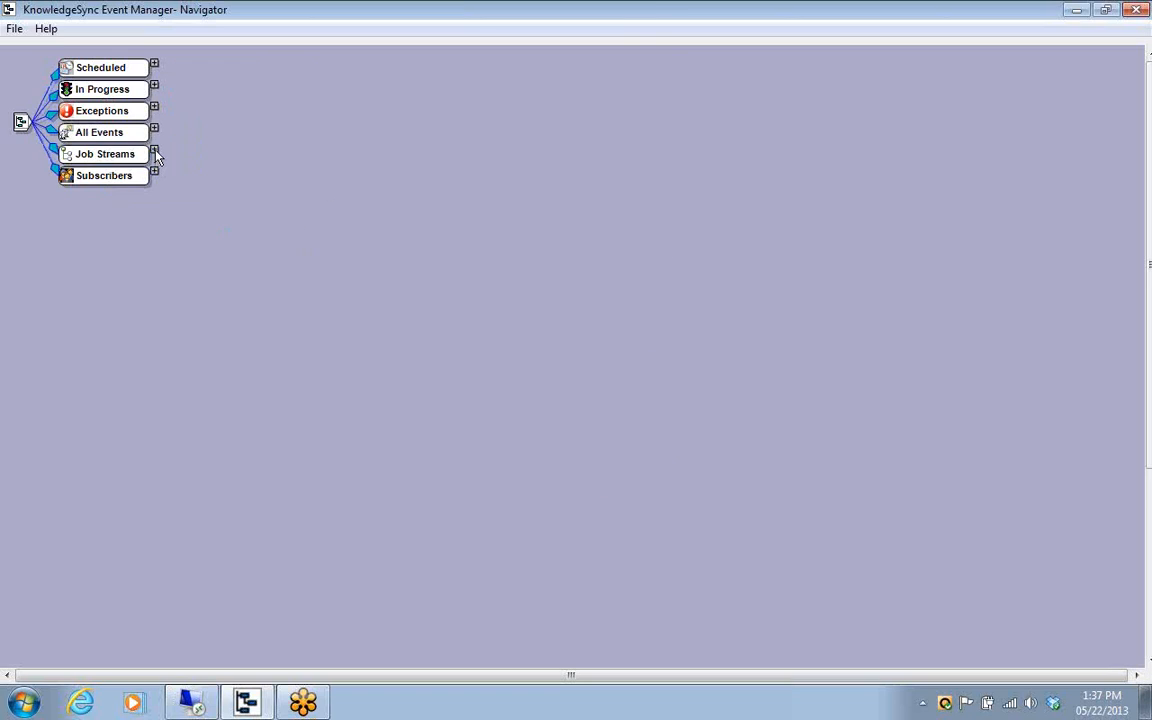
pyautogui.click(155, 153)
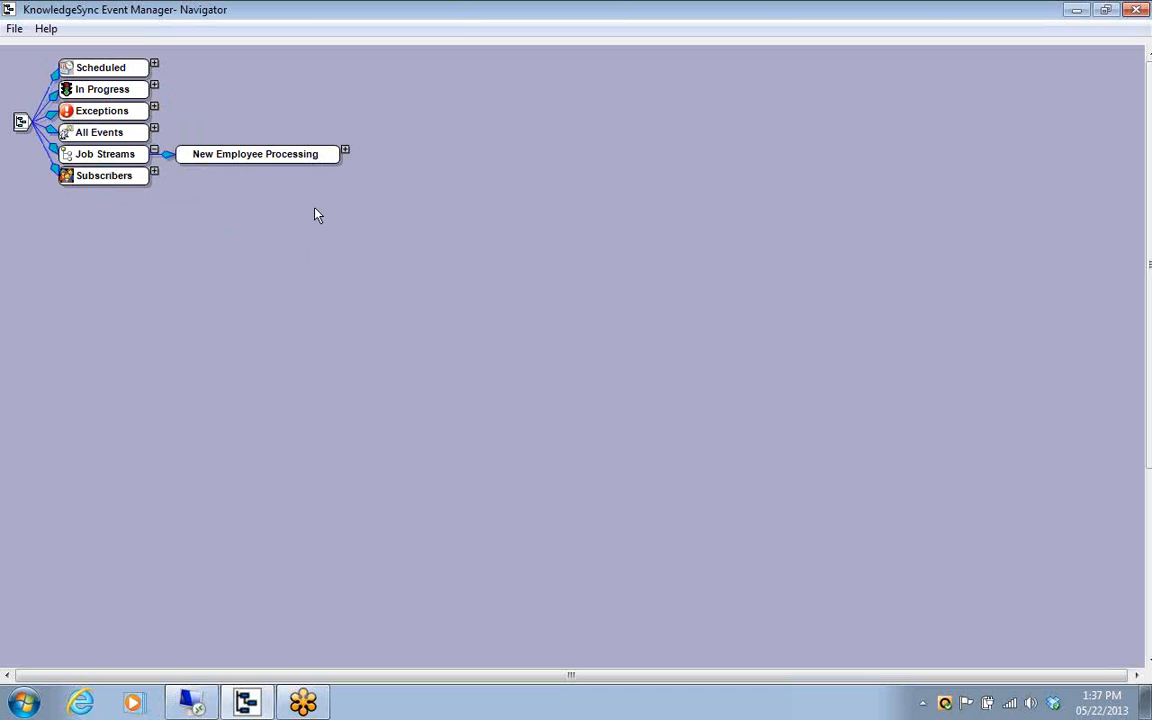
pyautogui.click(345, 152)
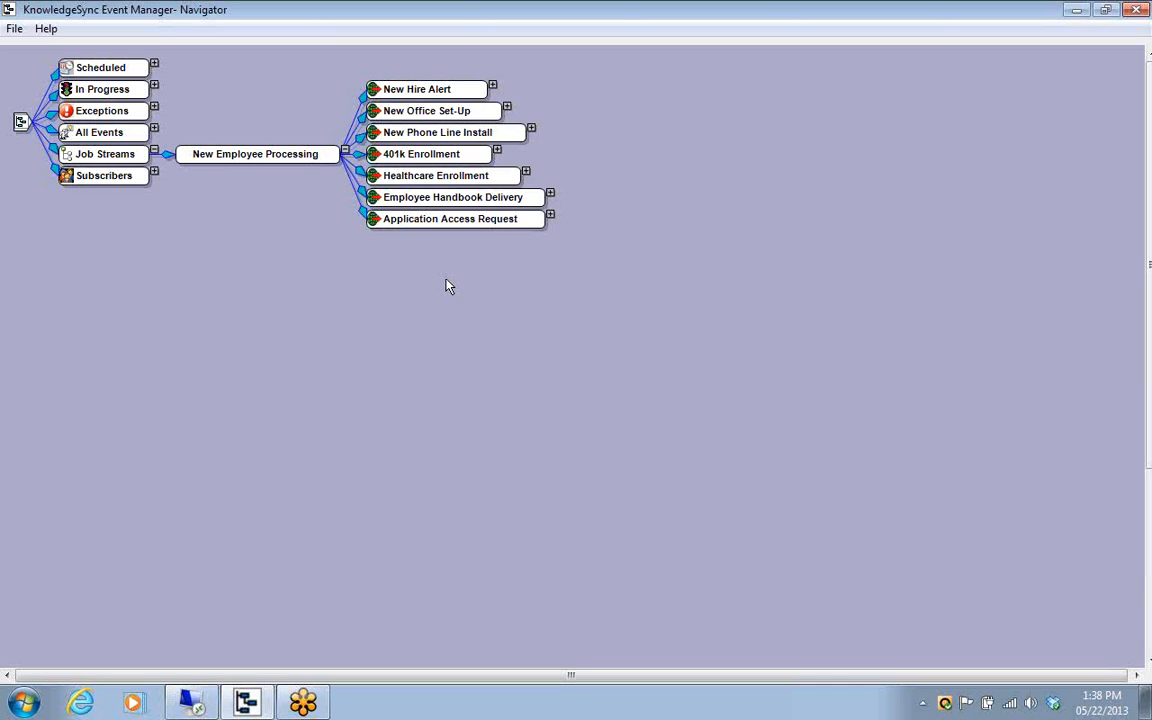
pyautogui.click(155, 153)
# Expand All Events and list the events under ERP S/O Events.
pyautogui.click(154, 128)
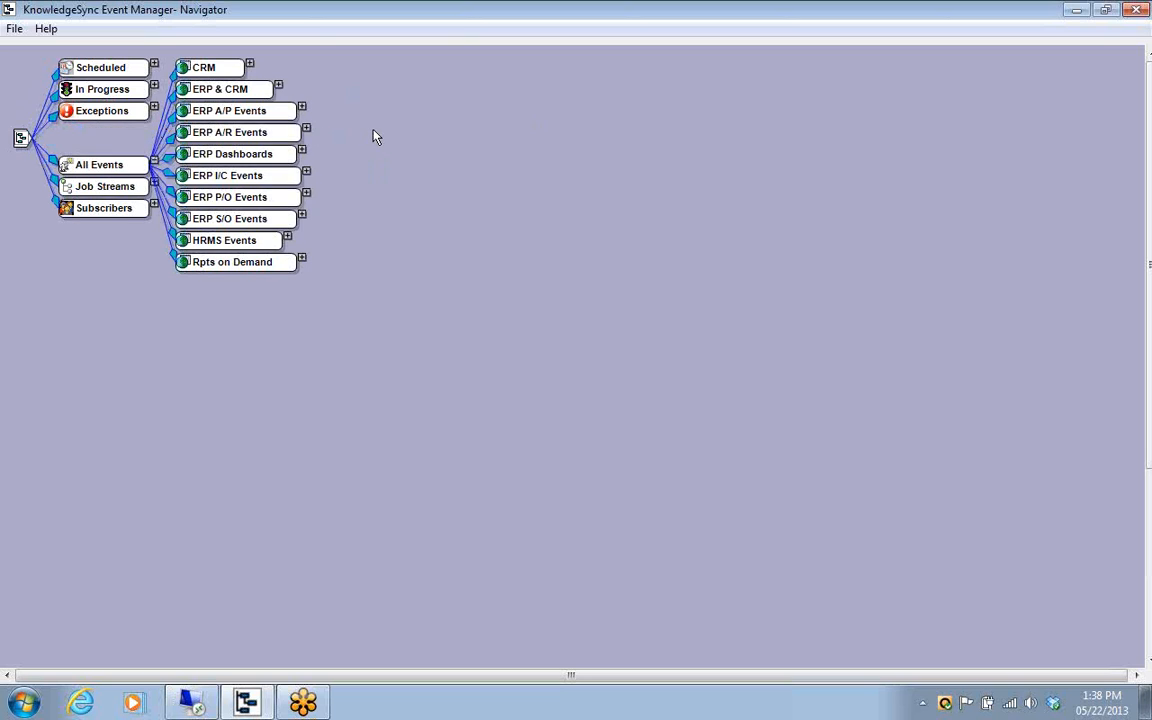
pyautogui.click(302, 215)
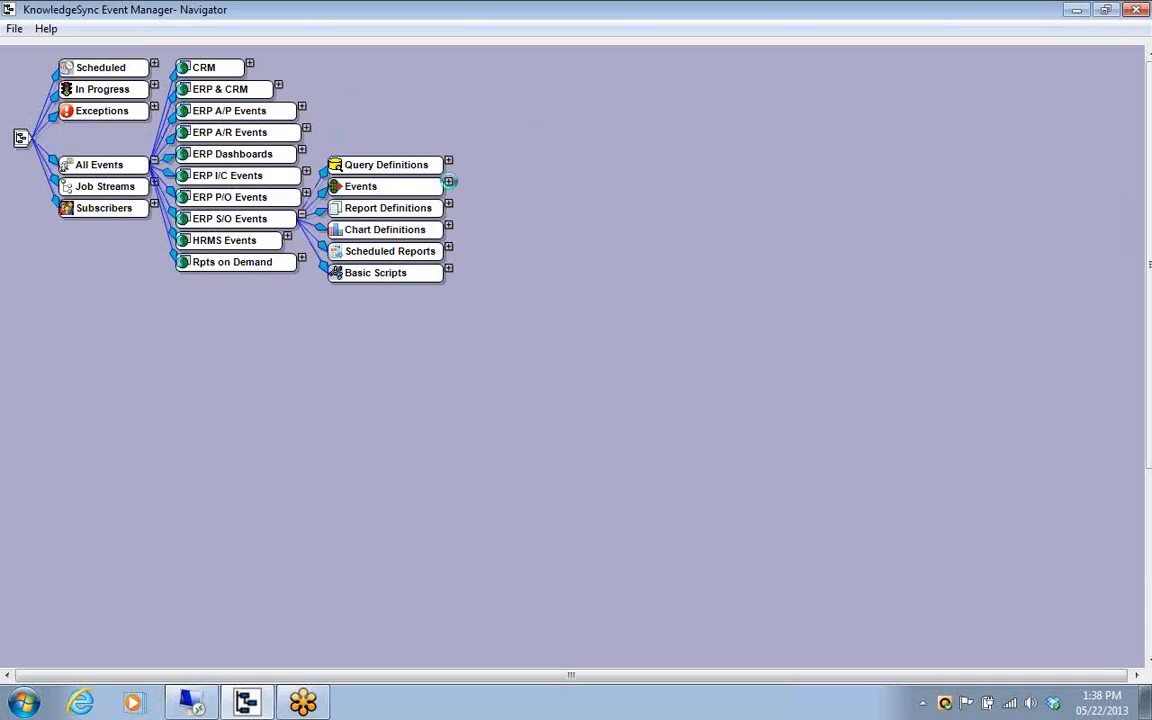
pyautogui.click(449, 185)
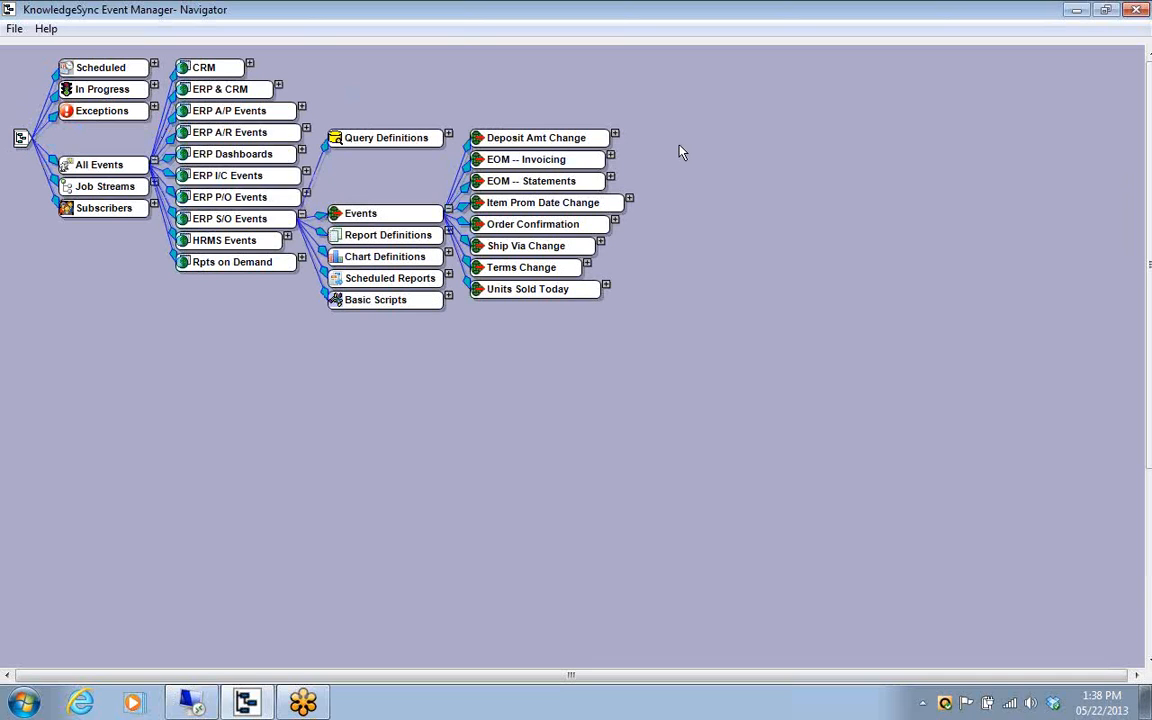